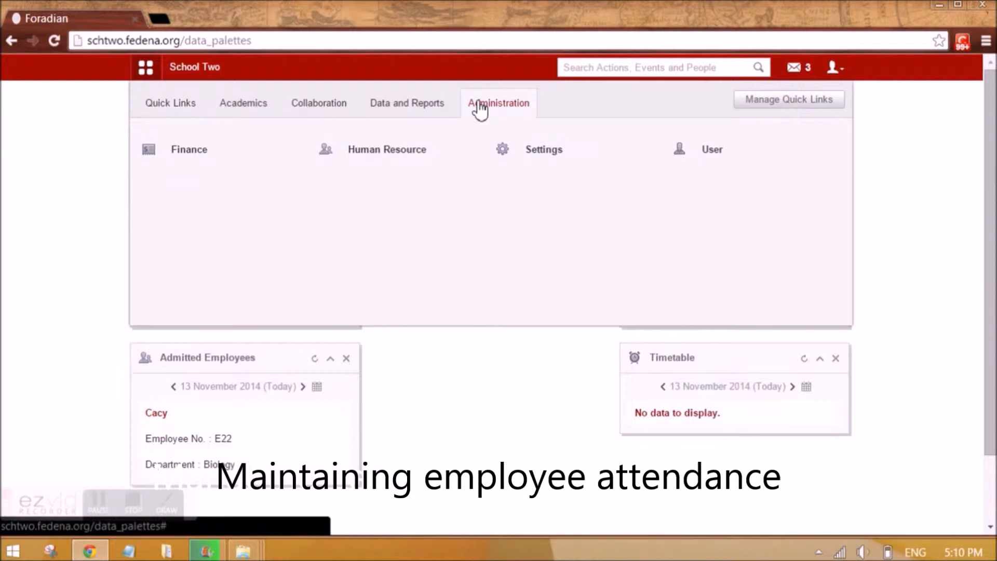
Go to Human Resource and open Employee Leave Management.
left_click(386, 153)
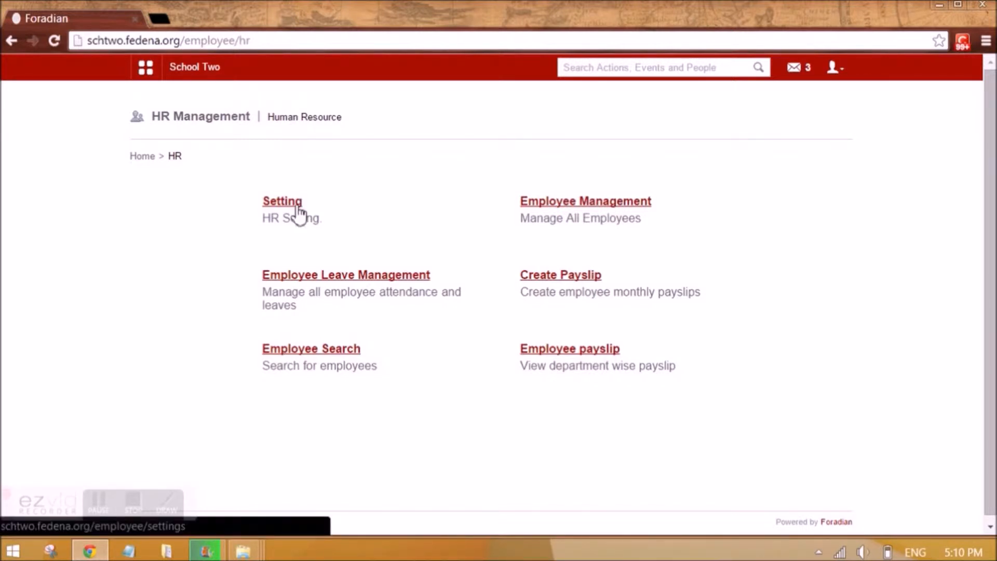
left_click(391, 278)
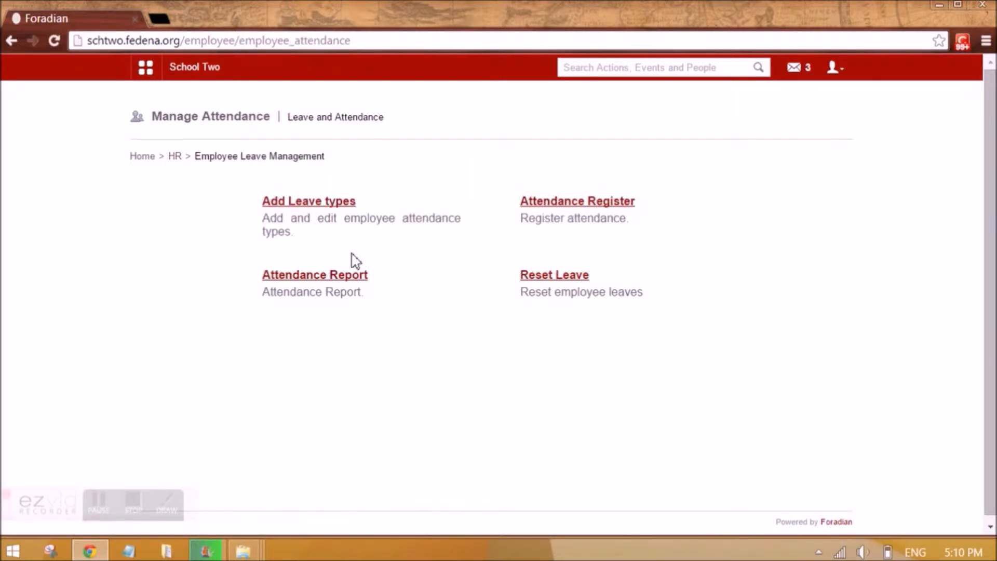
Edit the Casual leave type to 5 maximum days with Enable Carry Forward ticked, and update it.
left_click(333, 205)
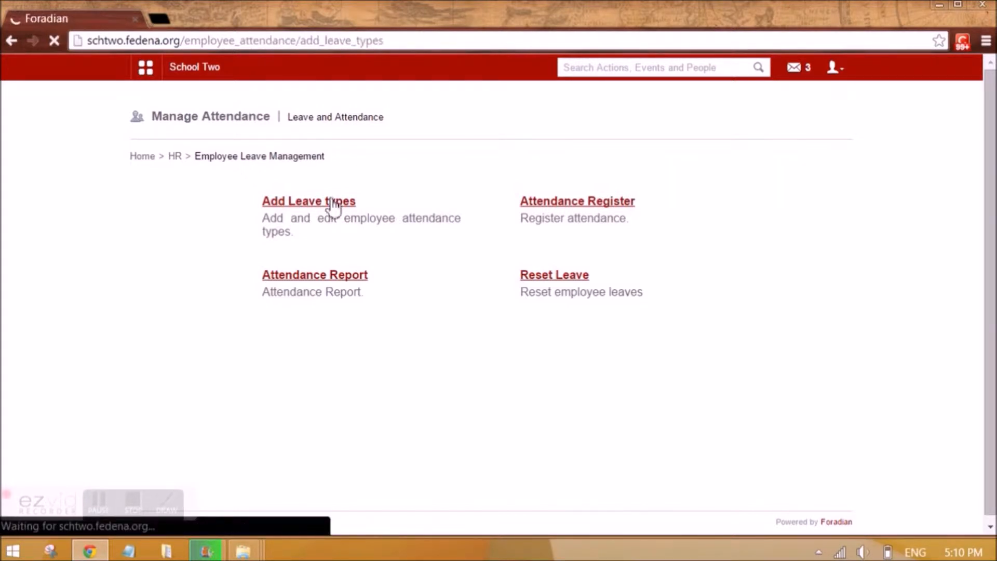
scroll(423, 332, "down", 3)
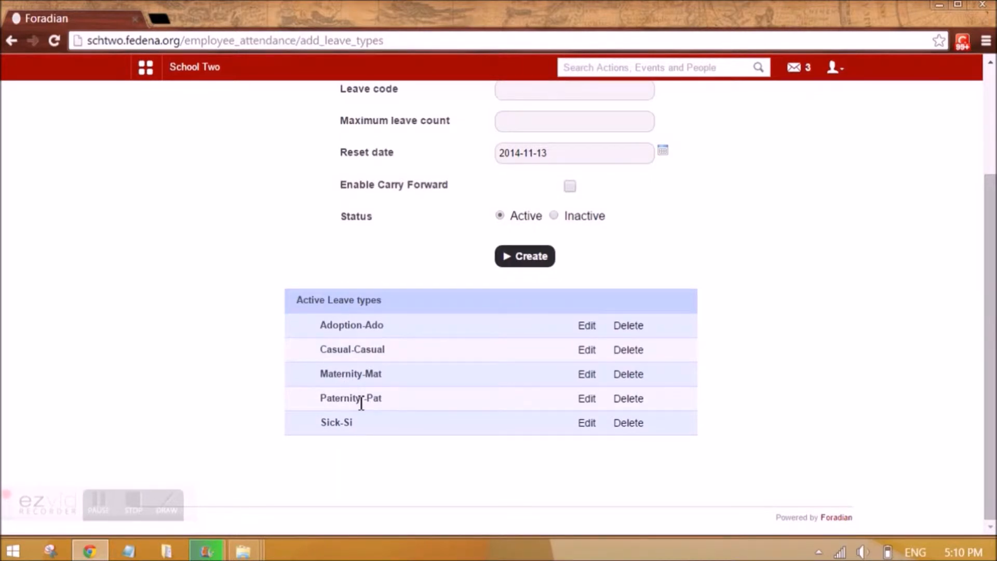
left_click(590, 351)
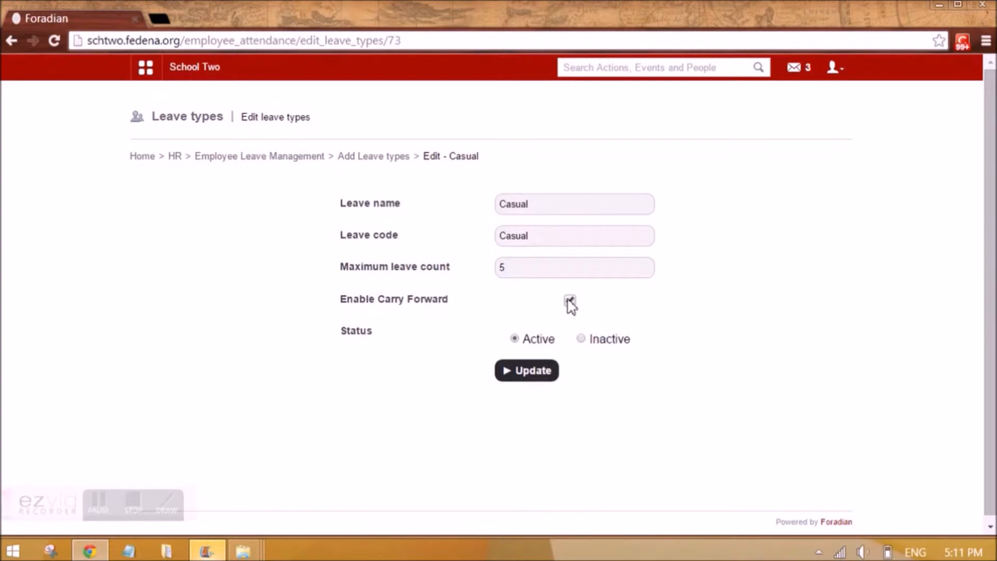
left_click(546, 377)
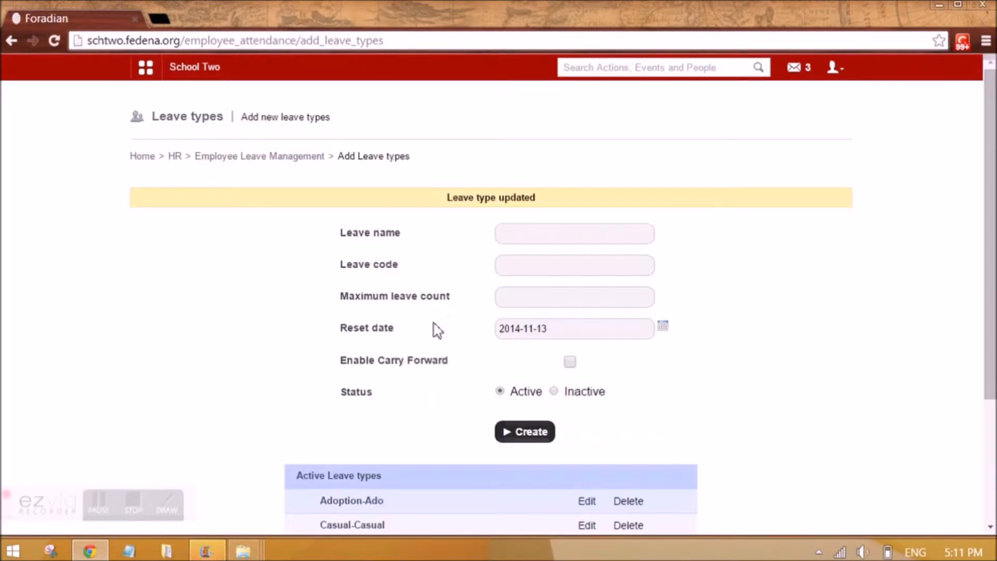
scroll(369, 357, "down", 3)
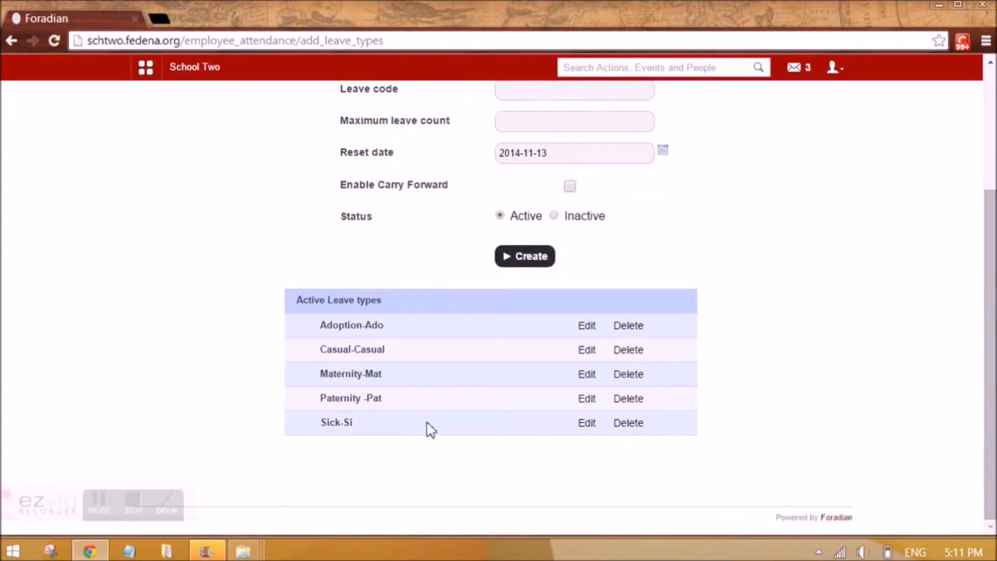
scroll(435, 478, "up", 3)
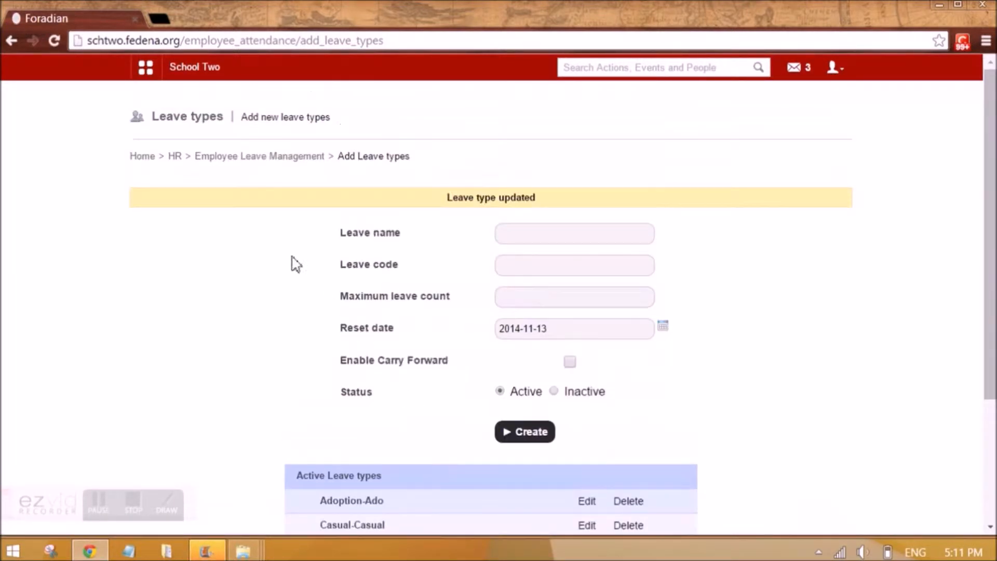
left_click(274, 158)
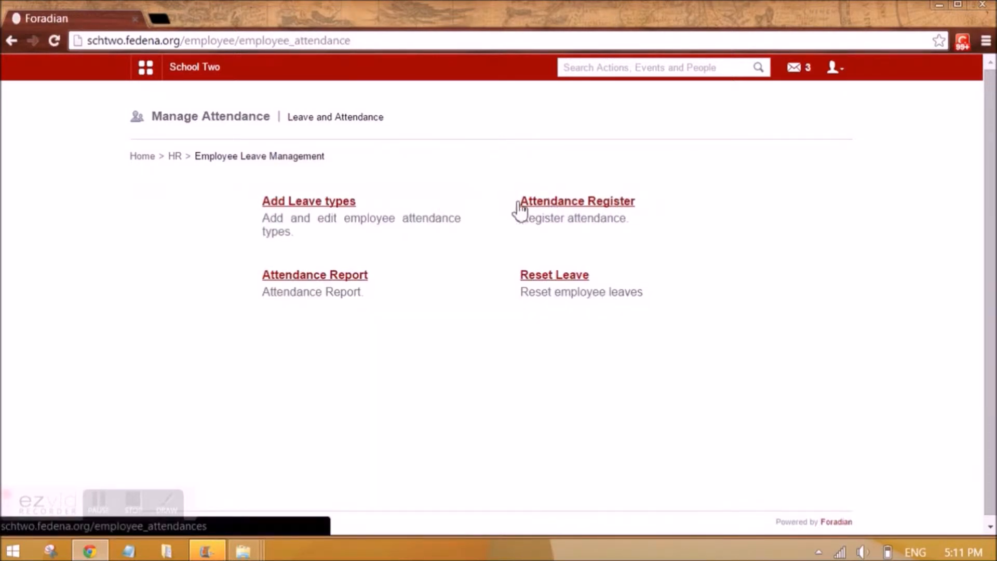
Open the Attendance Register and select the Biology department to view November 2014.
left_click(559, 203)
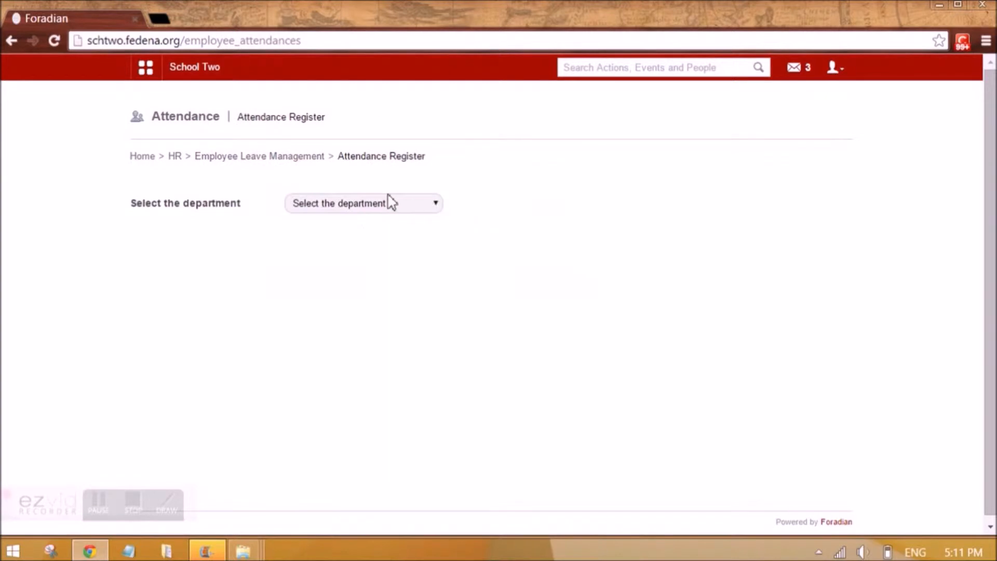
left_click(388, 204)
left_click(372, 230)
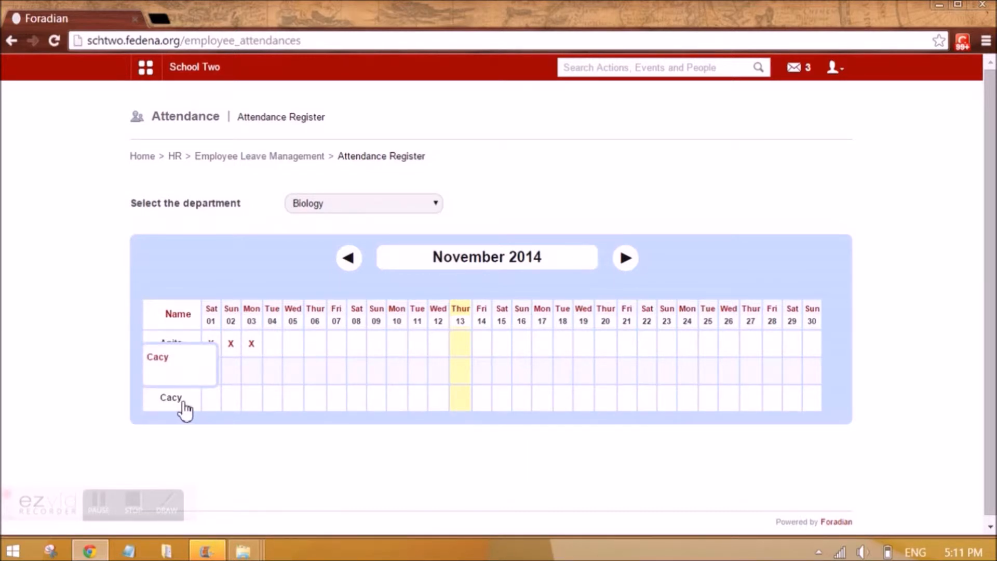
Mark the third Biology employee absent on Thur 13 as half-day Casual leave, reason 'Unwell'.
left_click(463, 400)
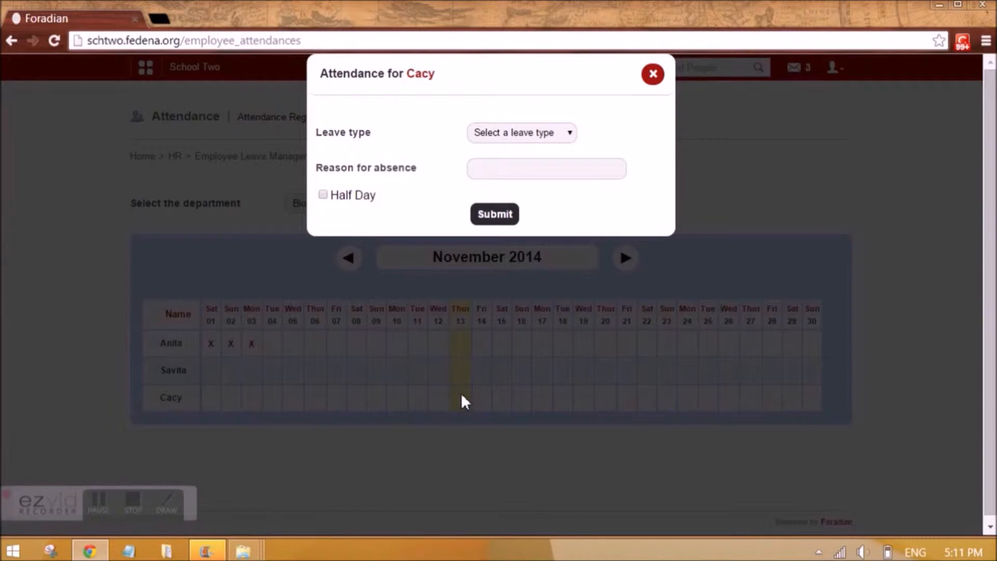
left_click(495, 171)
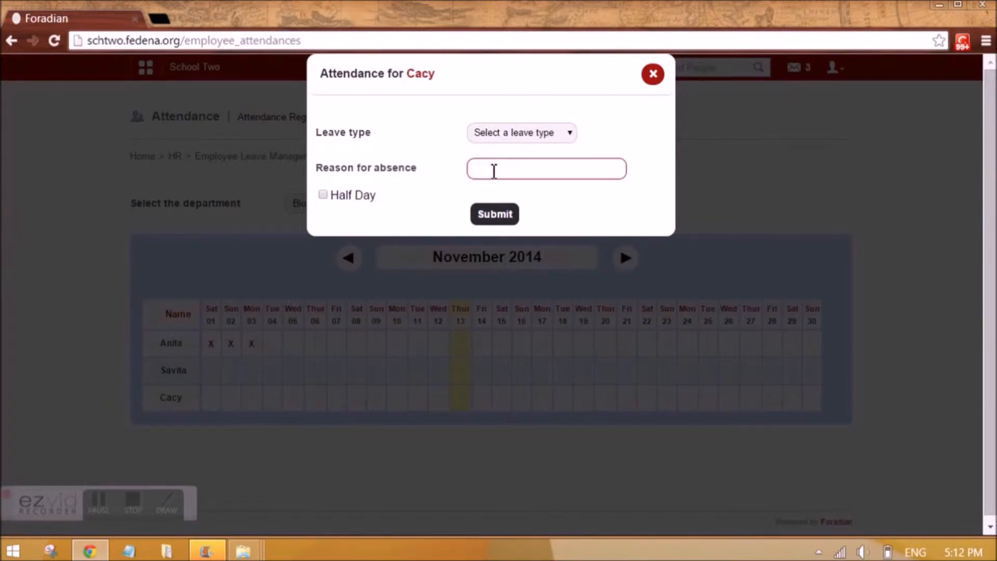
left_click(538, 136)
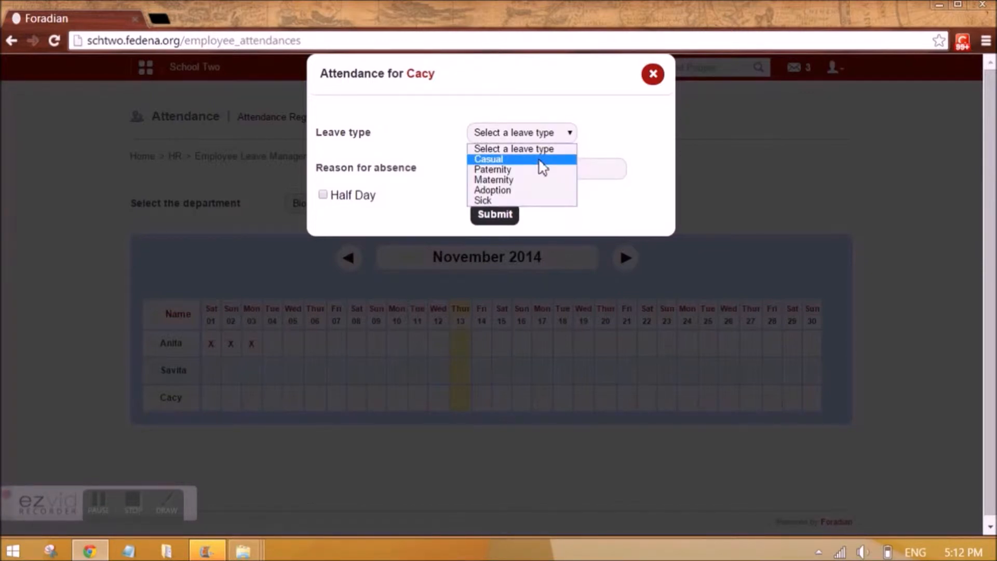
left_click(540, 160)
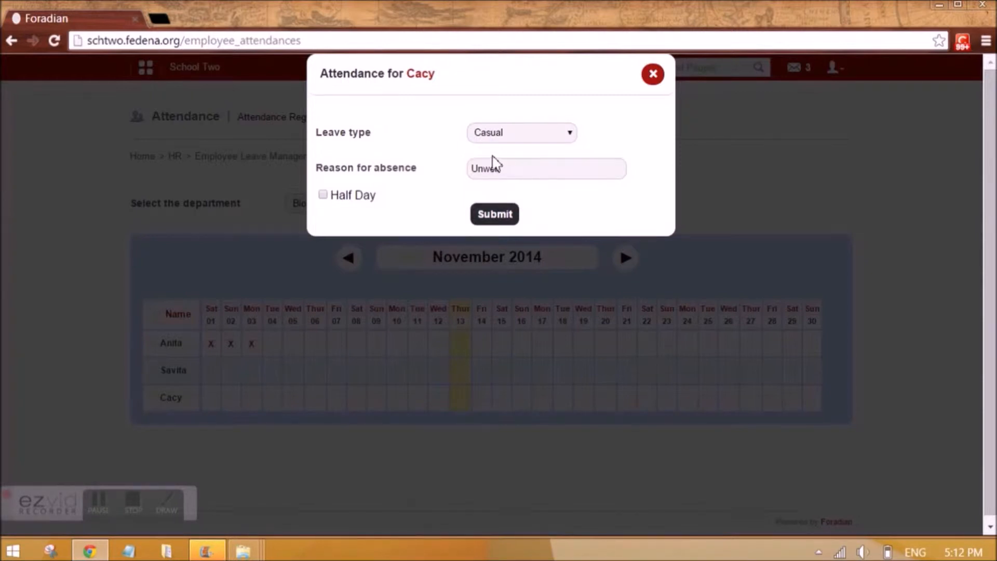
left_click(323, 196)
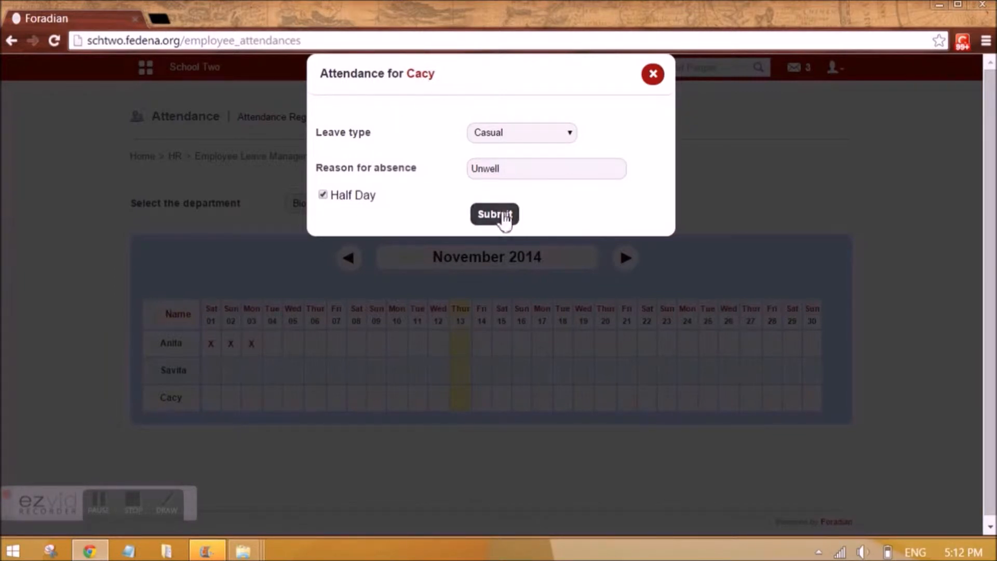
left_click(503, 217)
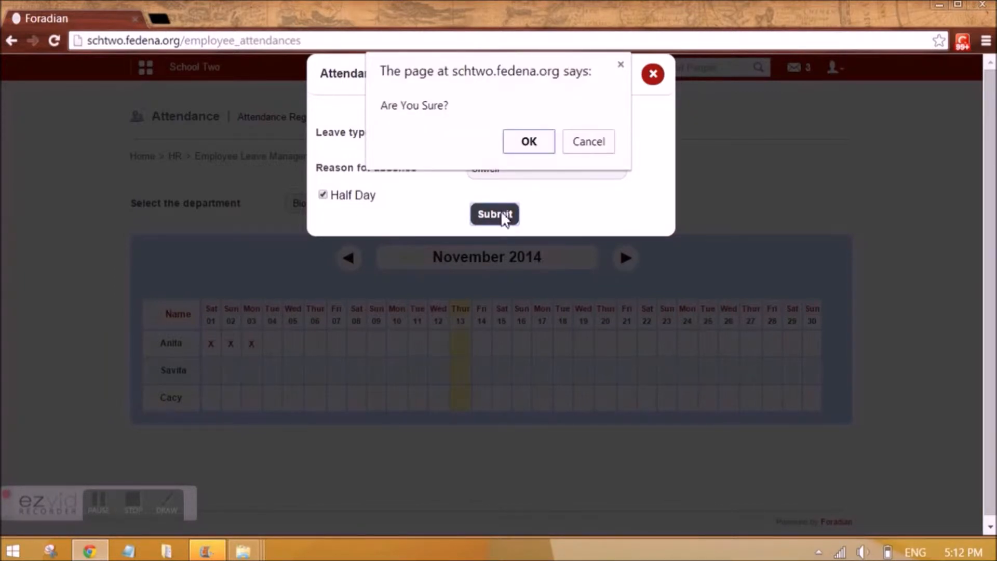
left_click(527, 143)
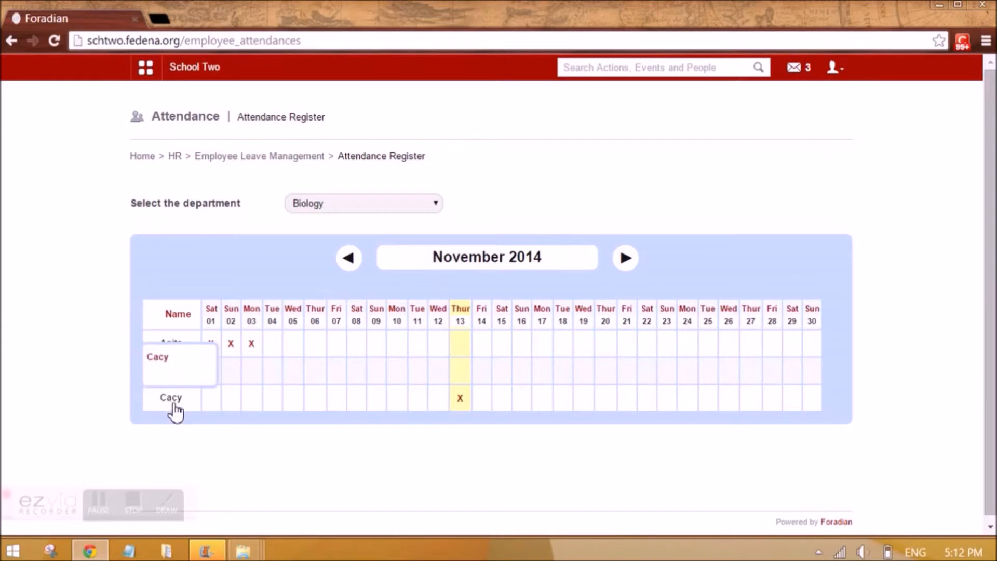
Log out of admin, log in with the employee's username and password, and open My Profile.
left_click(837, 68)
left_click(766, 134)
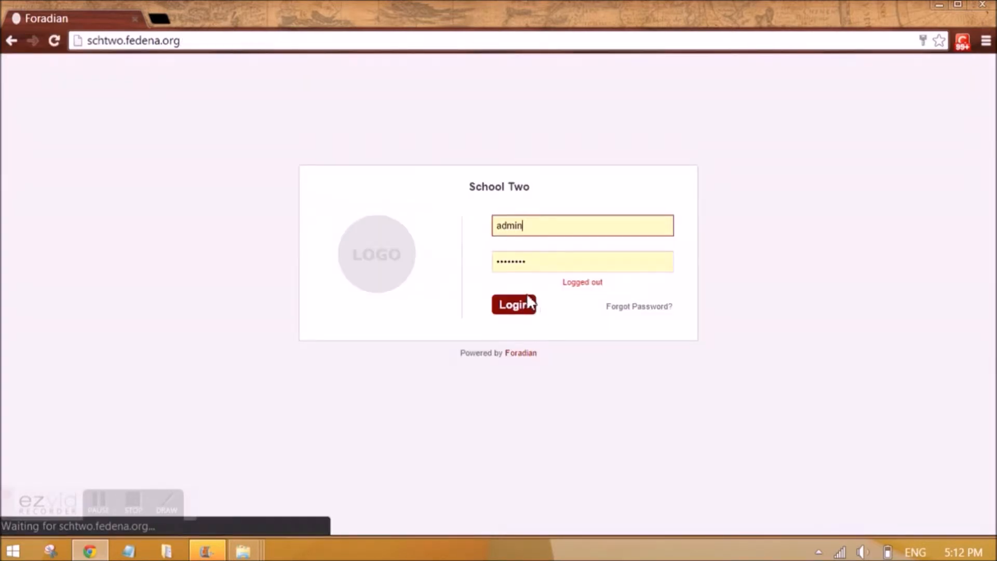
double_click(496, 224)
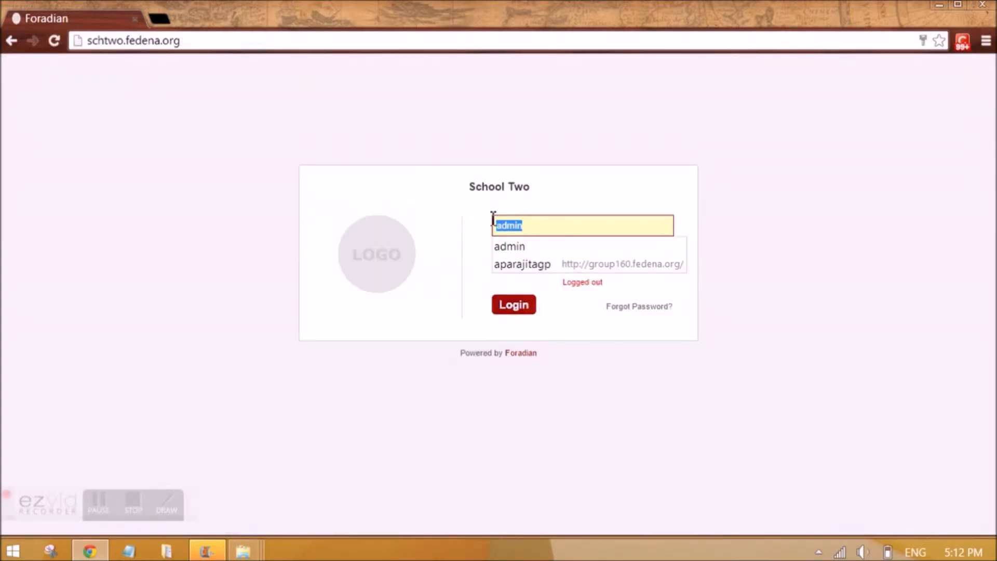
key("BackSpace")
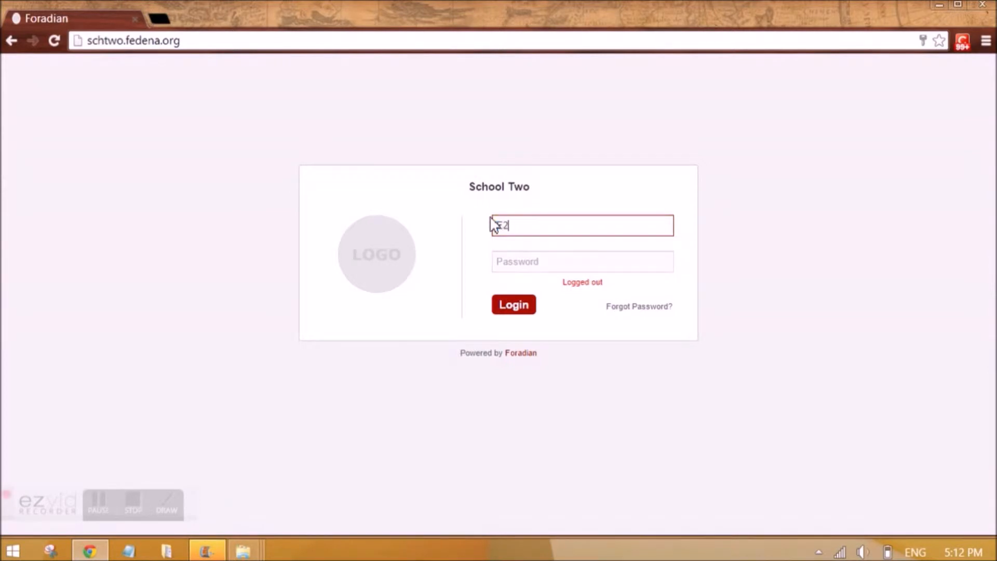
type("E22")
key("Tab")
type("E")
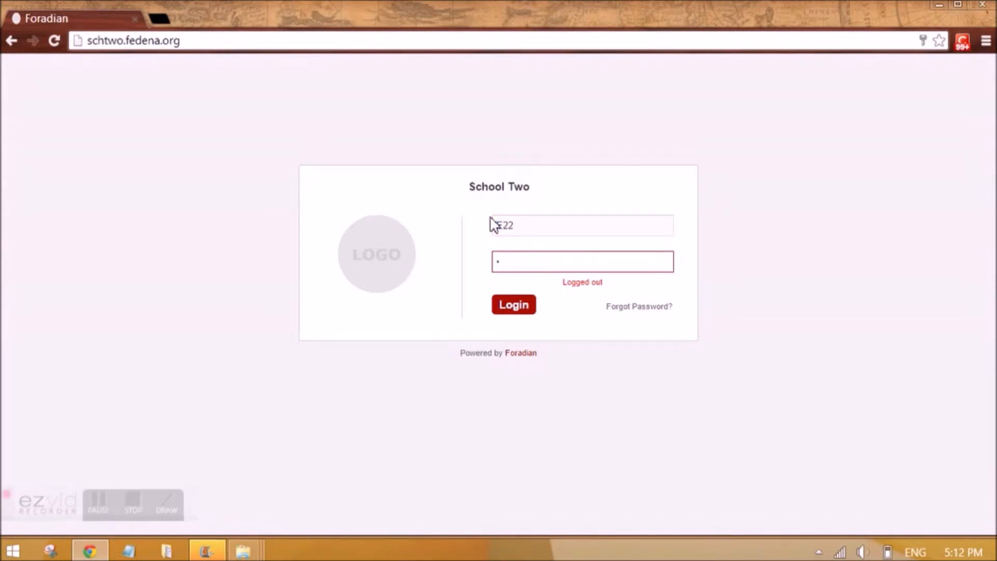
left_click(505, 311)
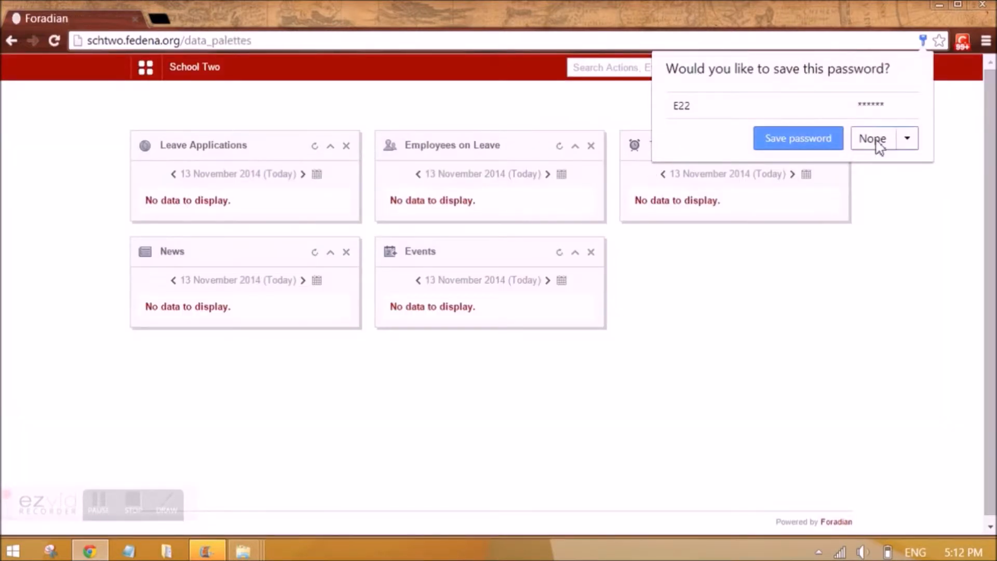
left_click(876, 136)
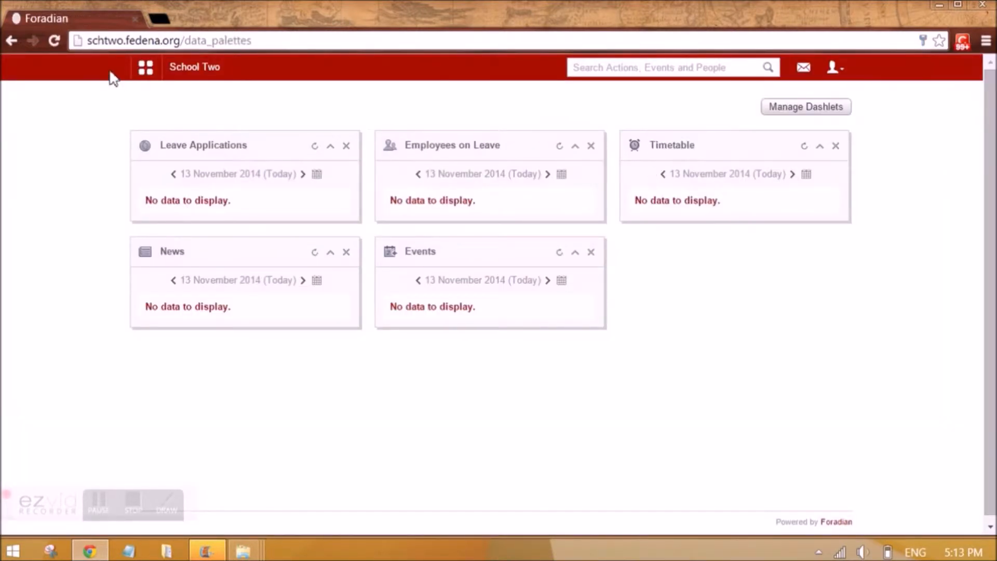
left_click(146, 69)
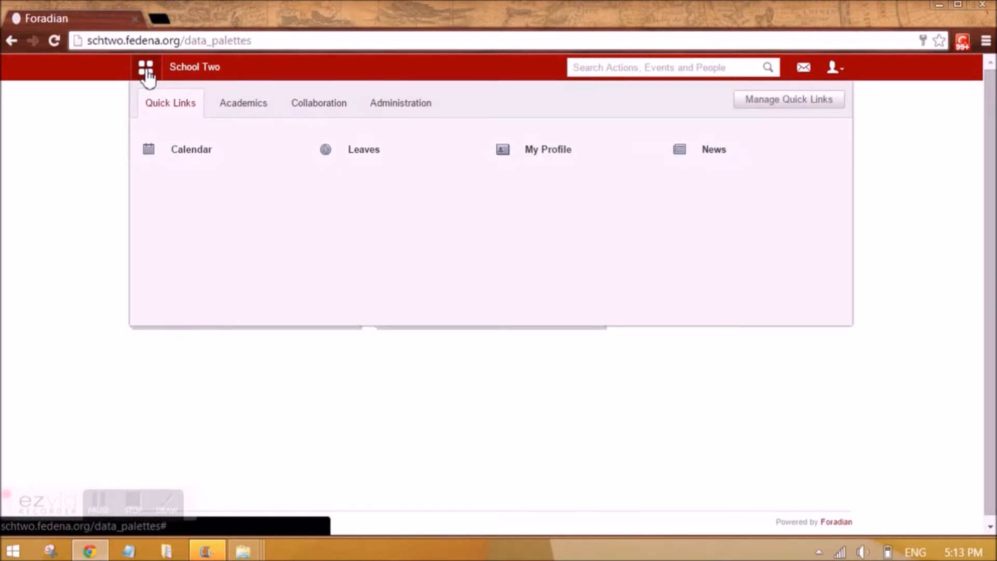
left_click(567, 154)
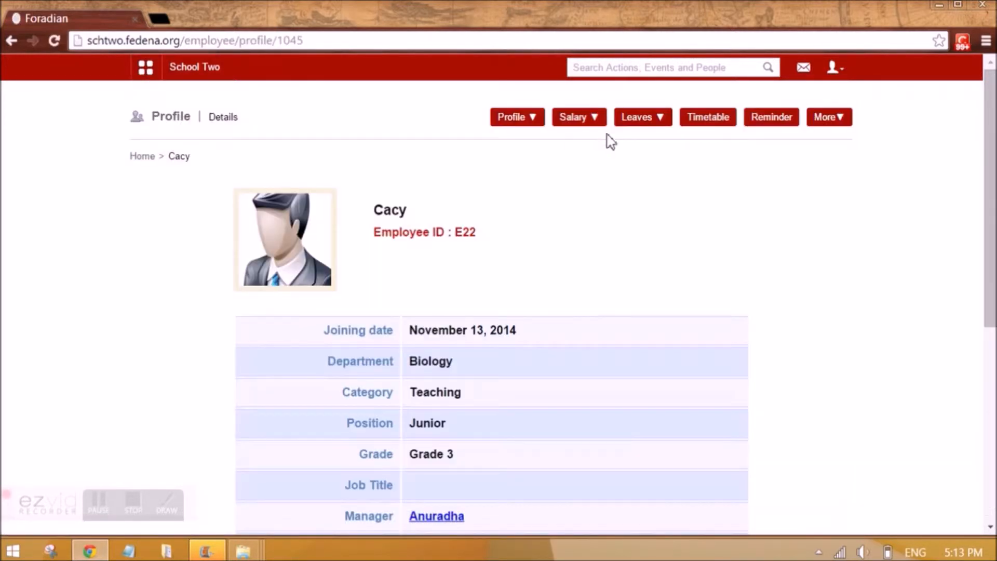
Apply for Casual leave from 2014-11-14 to 2014-11-14 with reason 'Unwell'.
left_click(631, 121)
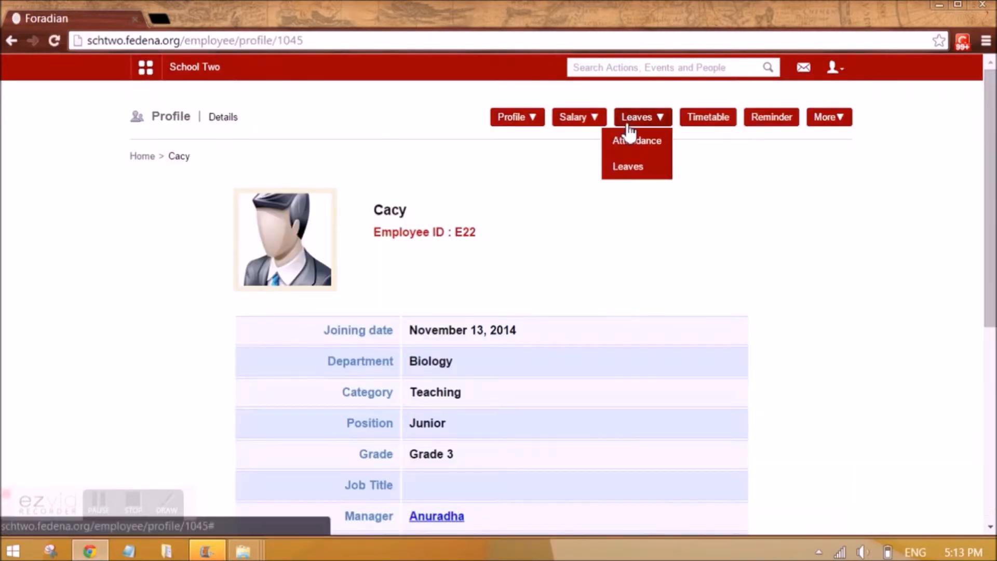
left_click(635, 165)
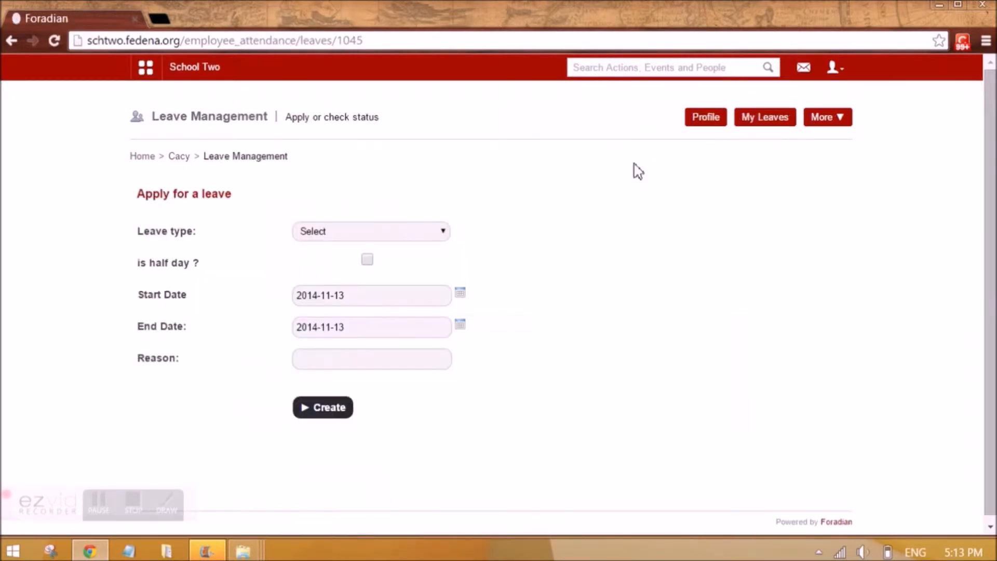
left_click(320, 233)
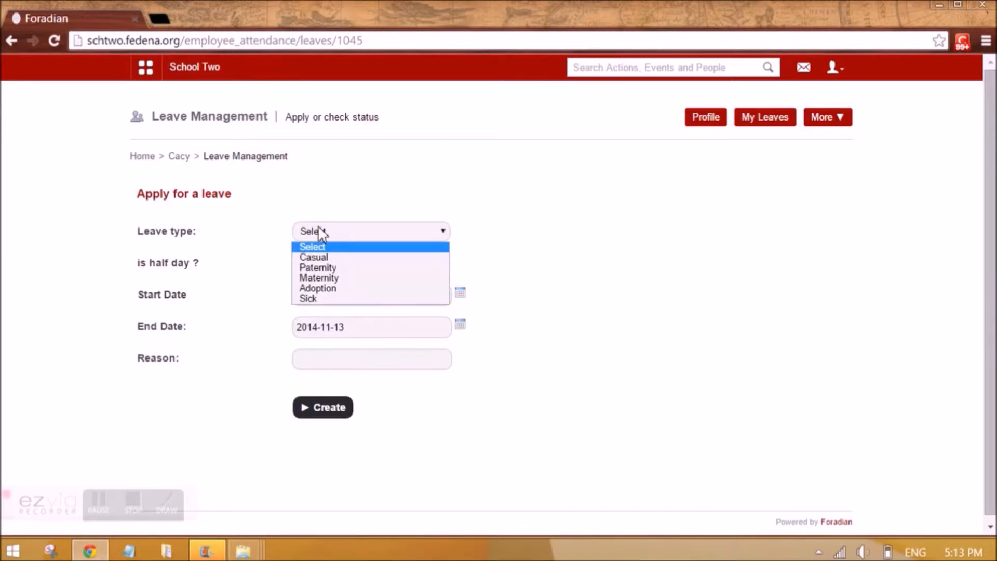
left_click(317, 258)
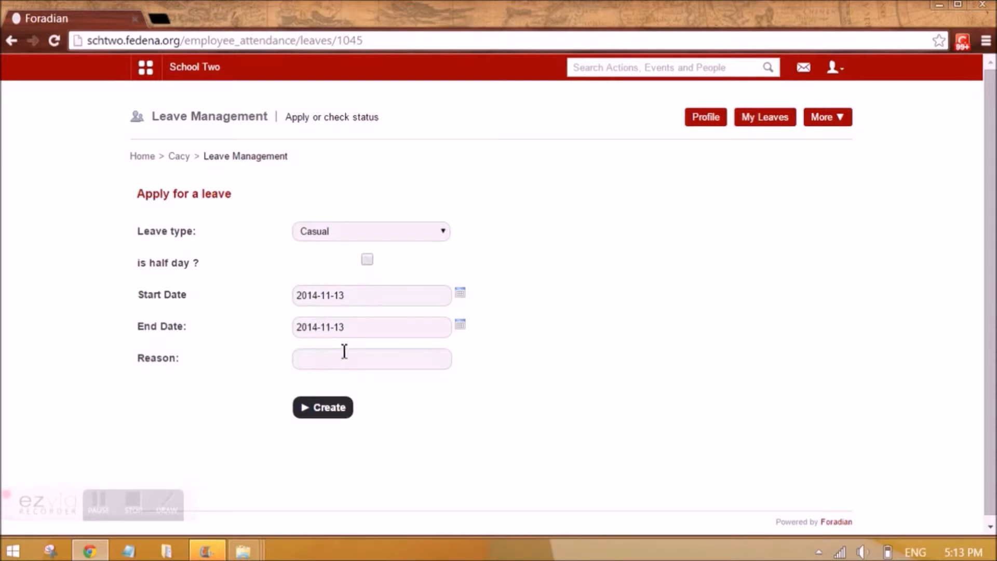
left_click(460, 293)
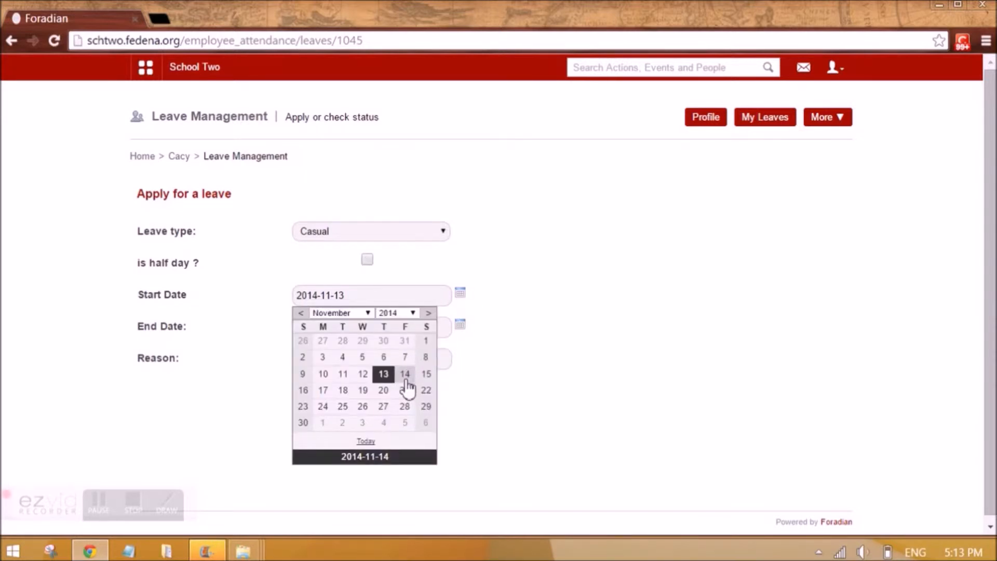
left_click(407, 374)
left_click(460, 326)
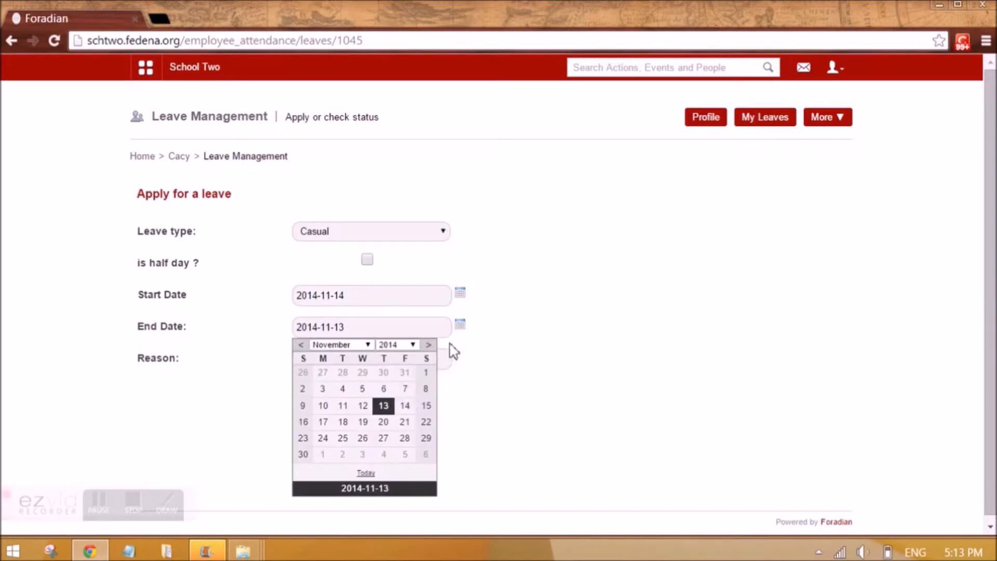
left_click(406, 406)
left_click(358, 357)
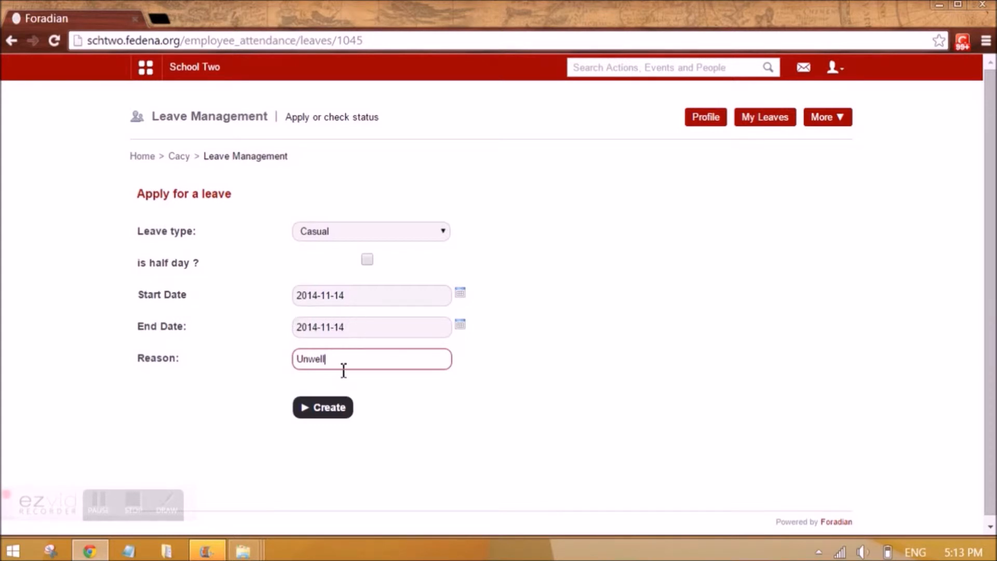
left_click(330, 412)
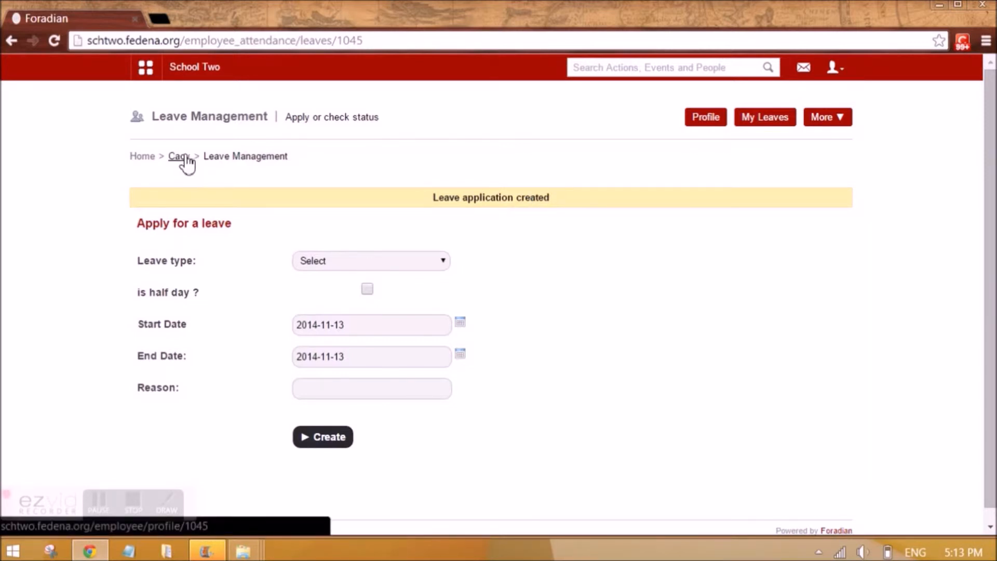
Log out and sign in with the reporting manager's credentials, declining Chrome's password save.
left_click(836, 68)
left_click(783, 131)
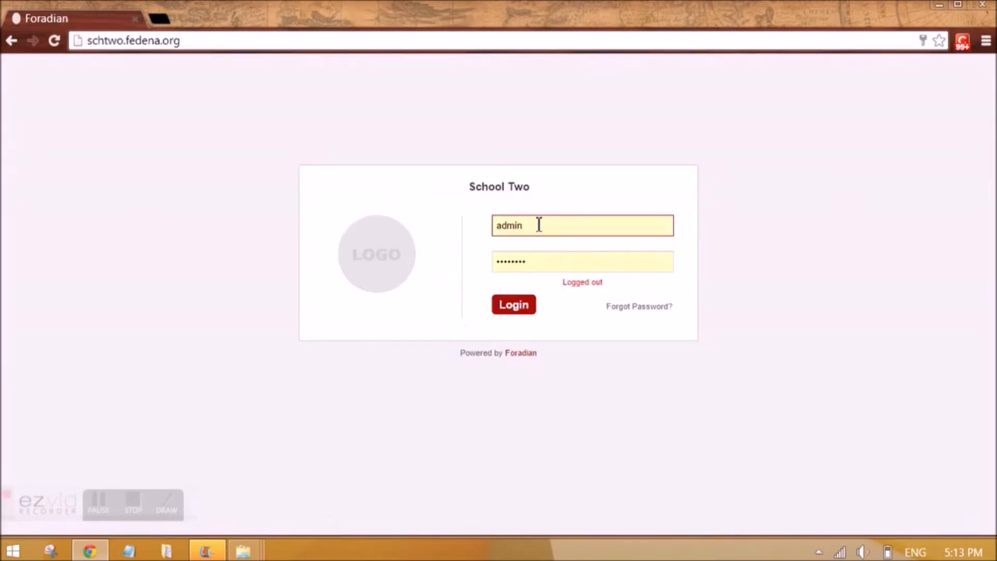
double_click(502, 224)
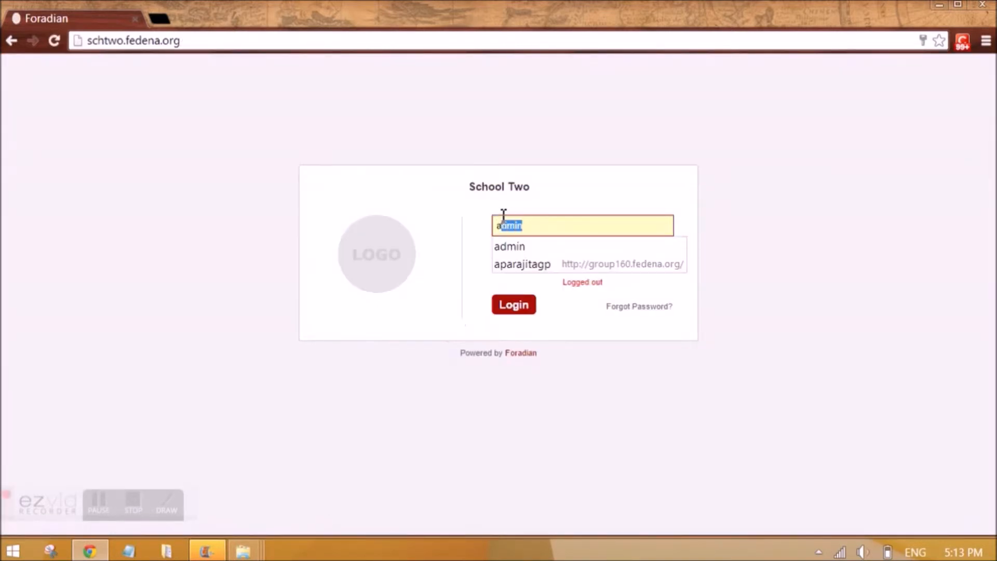
key("BackSpace")
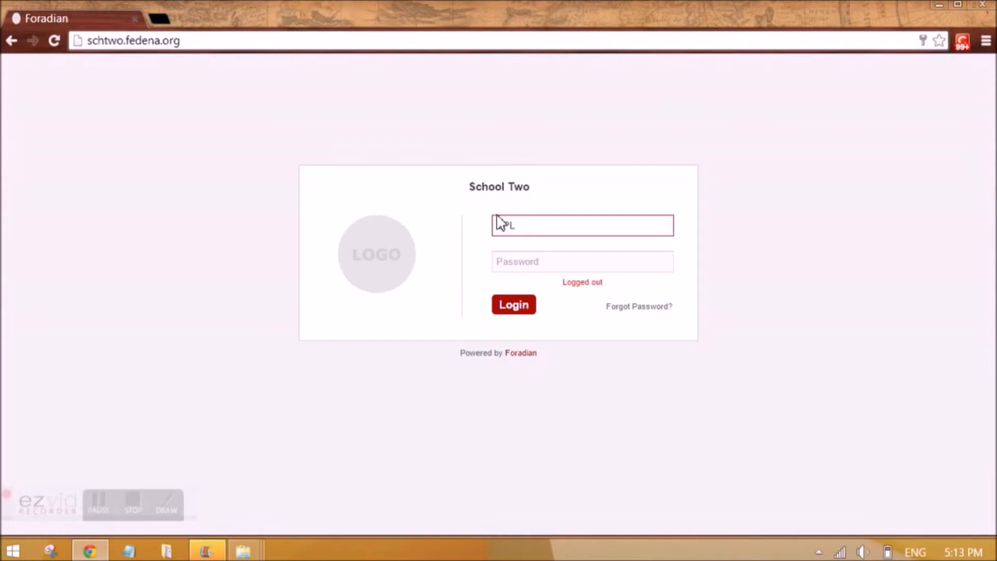
key("Tab")
type("•••")
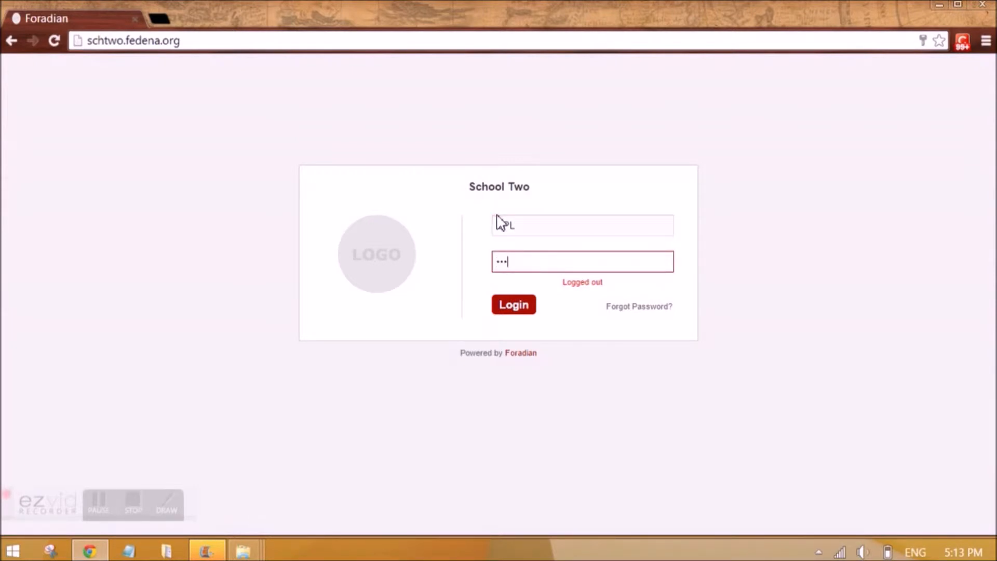
type("•••")
key("Return")
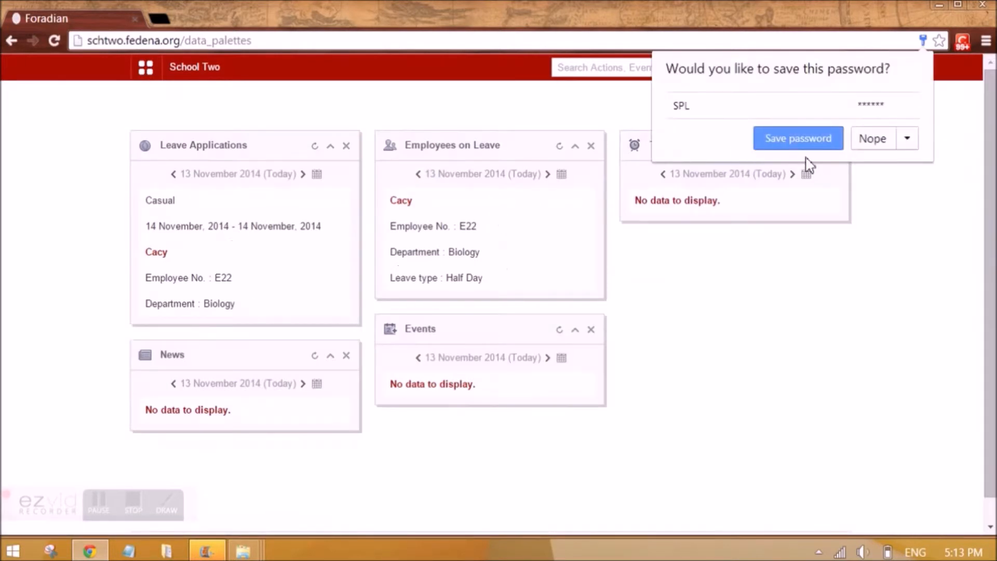
left_click(874, 144)
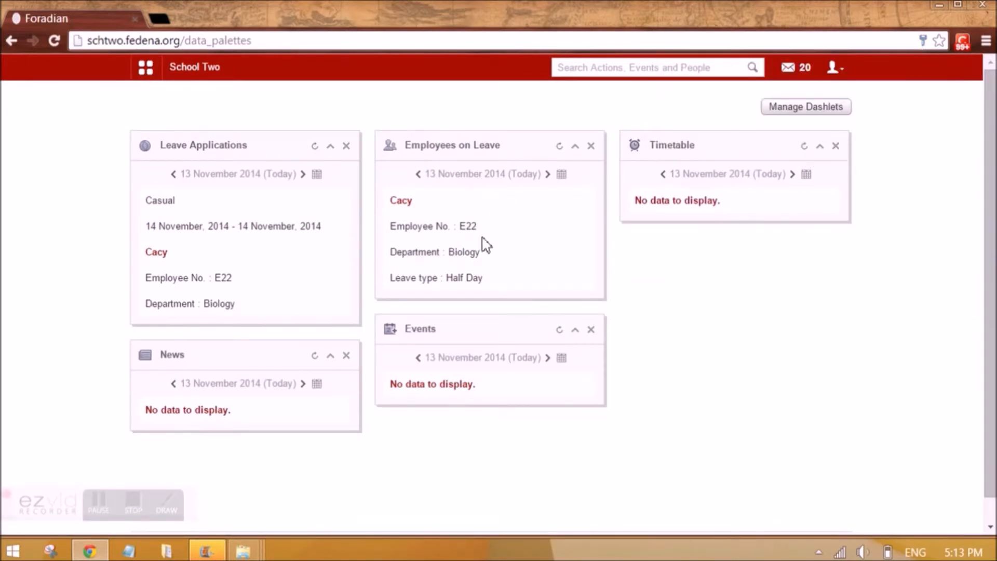
left_click(143, 67)
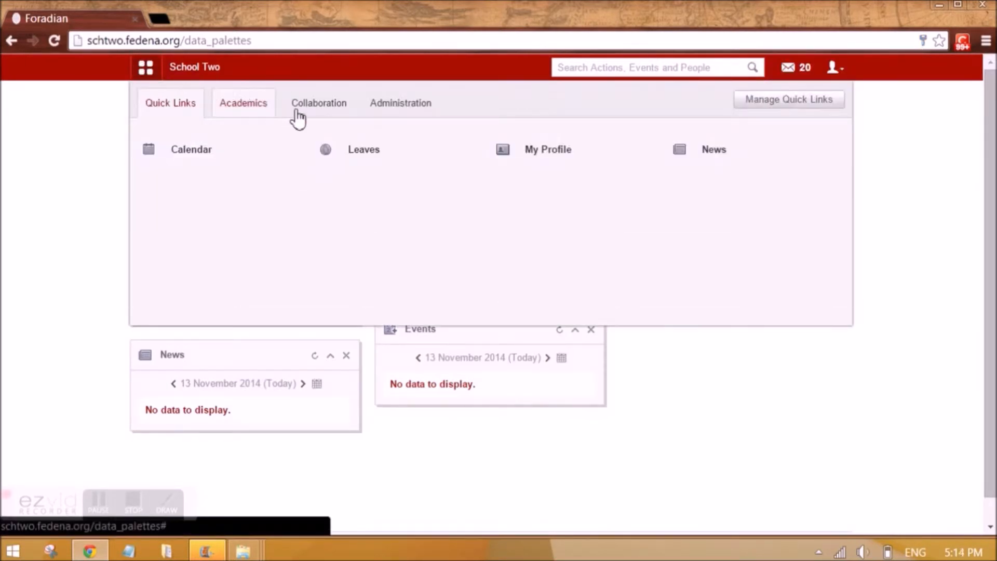
Open New Leaves and approve the employee's Casual leave for 2014-11-14 with remark 'ok'.
left_click(381, 155)
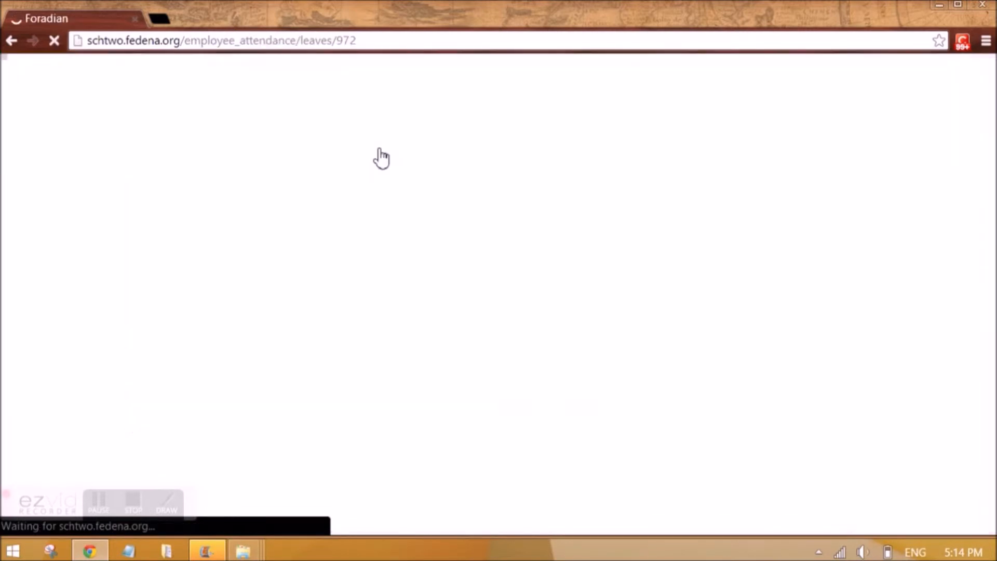
left_click(826, 121)
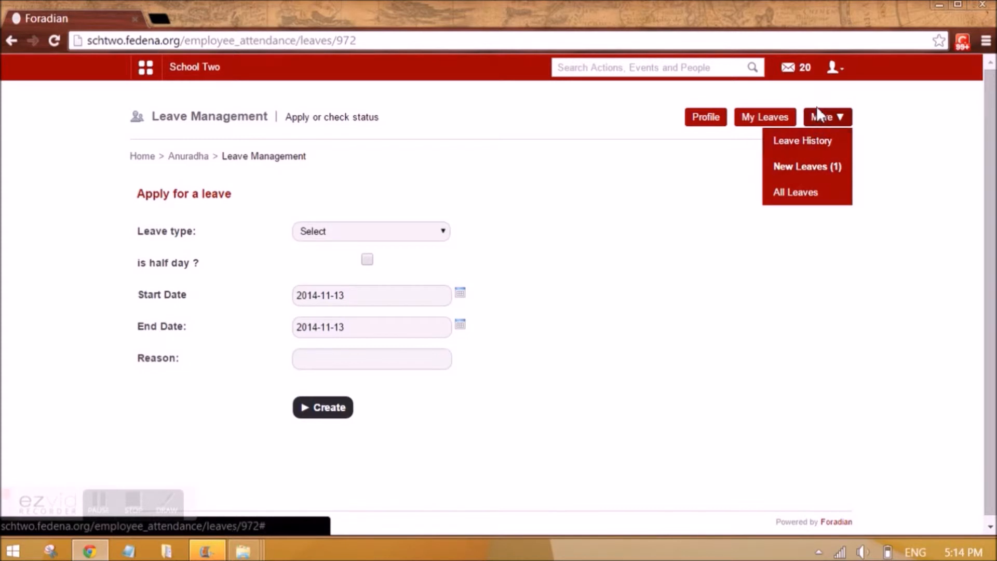
left_click(817, 174)
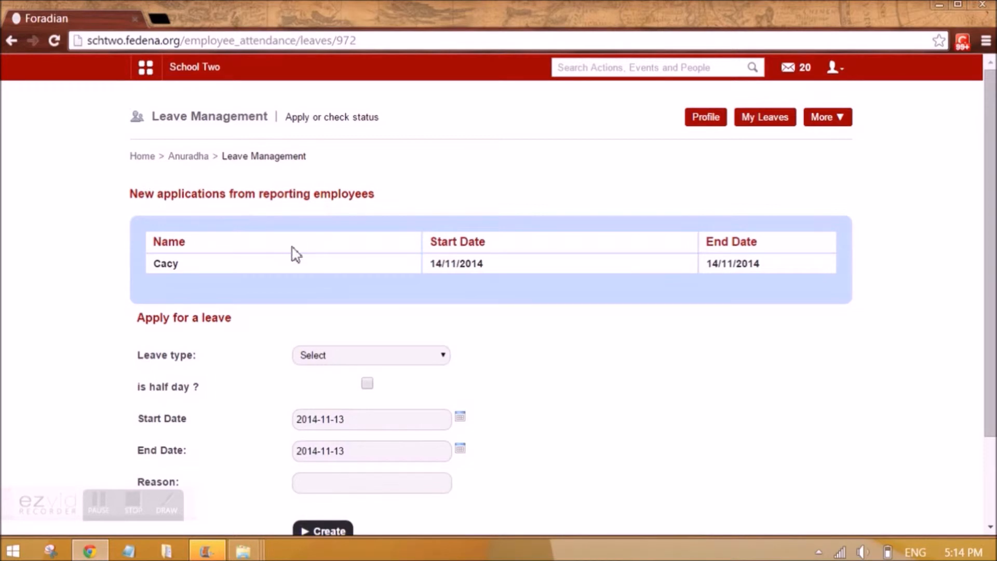
scroll(224, 187, "down", 2)
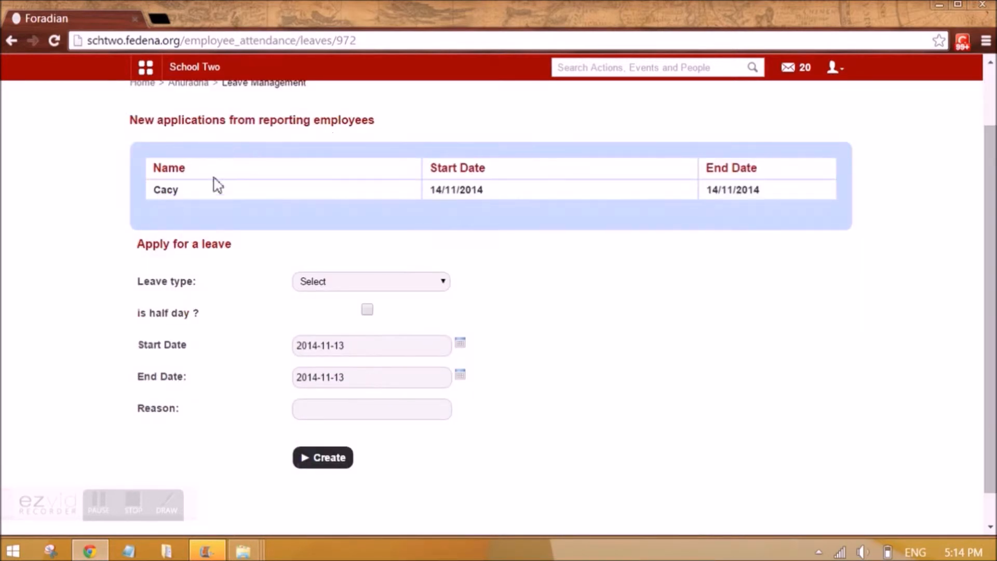
left_click(168, 197)
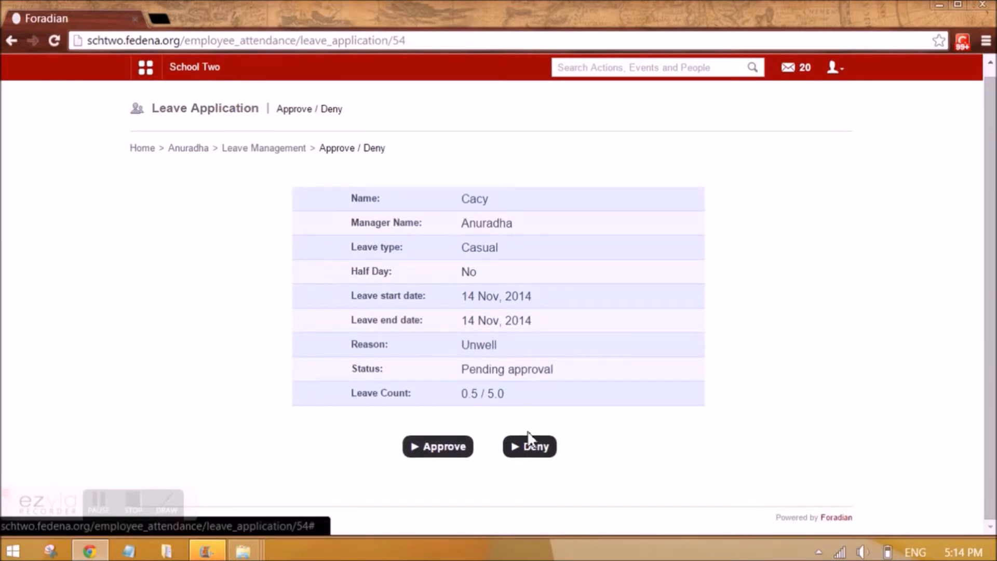
left_click(421, 451)
left_click(503, 117)
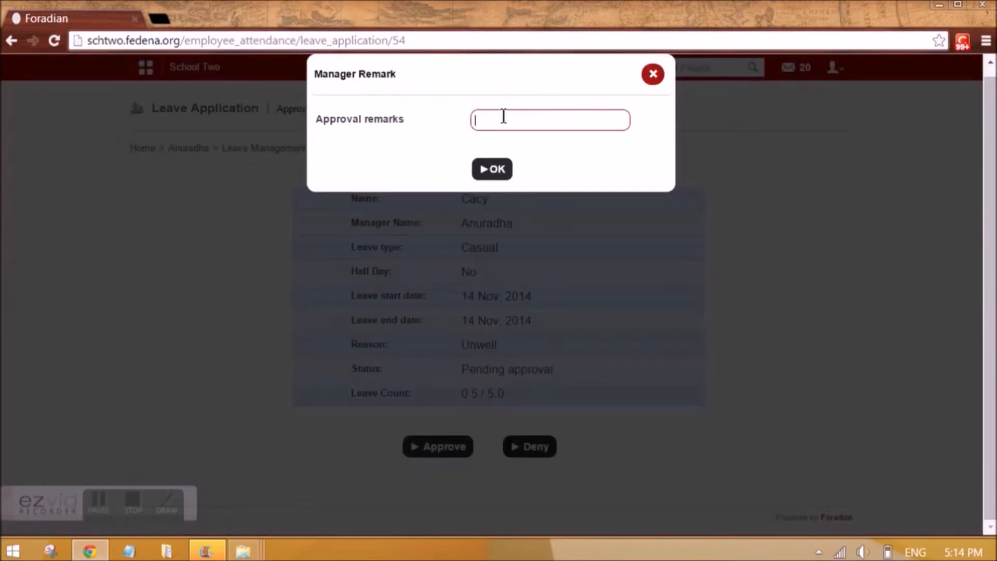
left_click(502, 177)
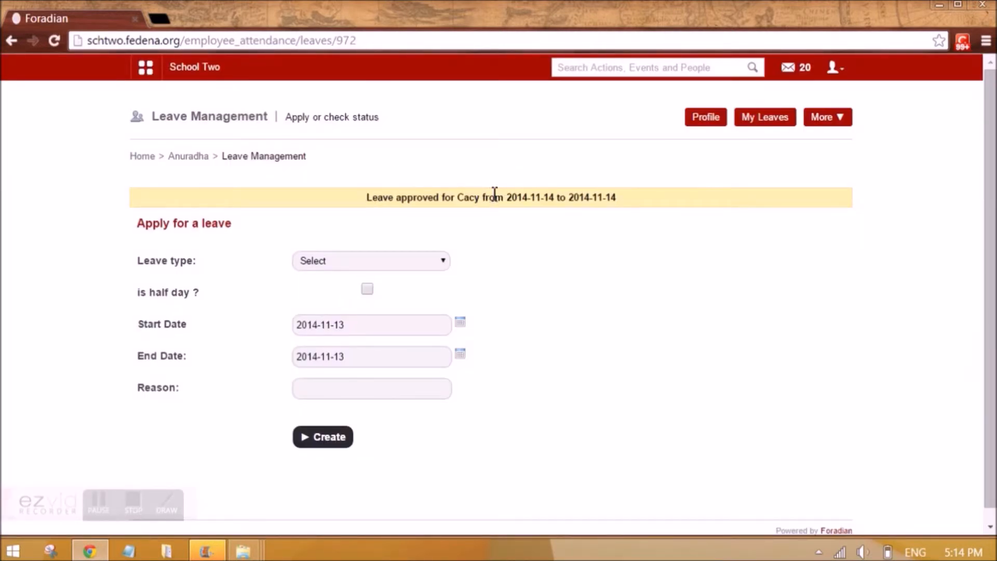
Log out of the manager account, sign in as administrator, and reach the Human Resource section.
left_click(848, 74)
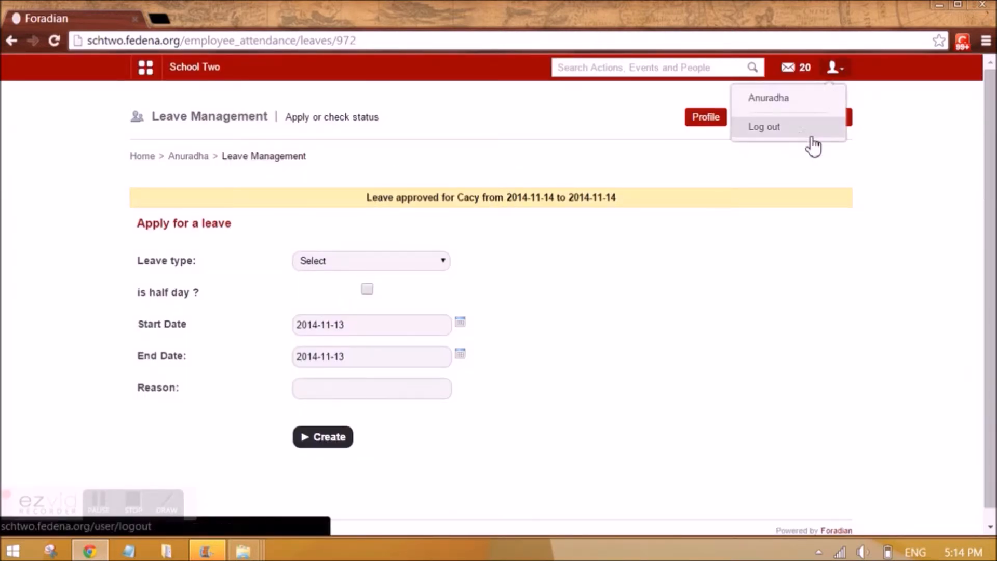
left_click(786, 134)
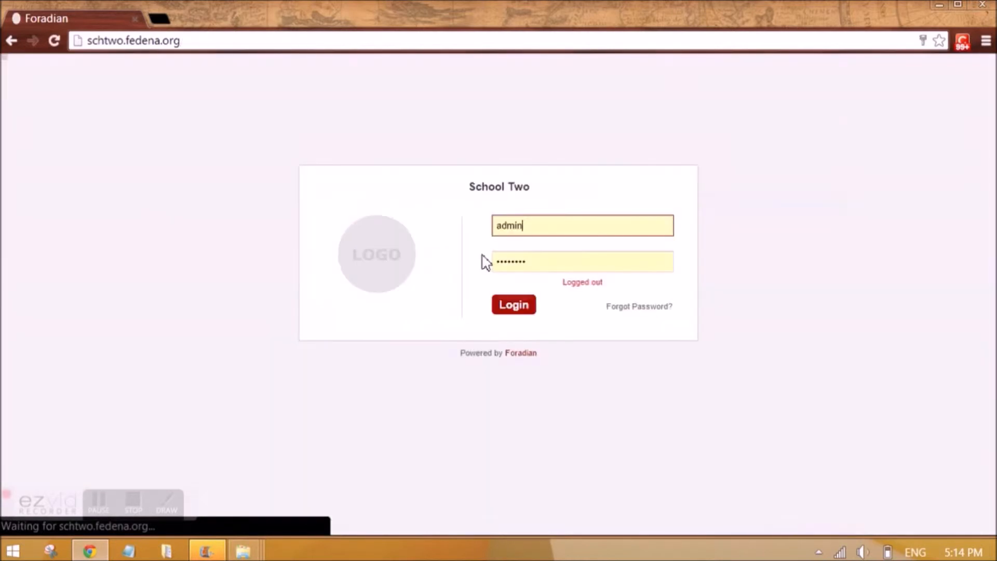
left_click(516, 309)
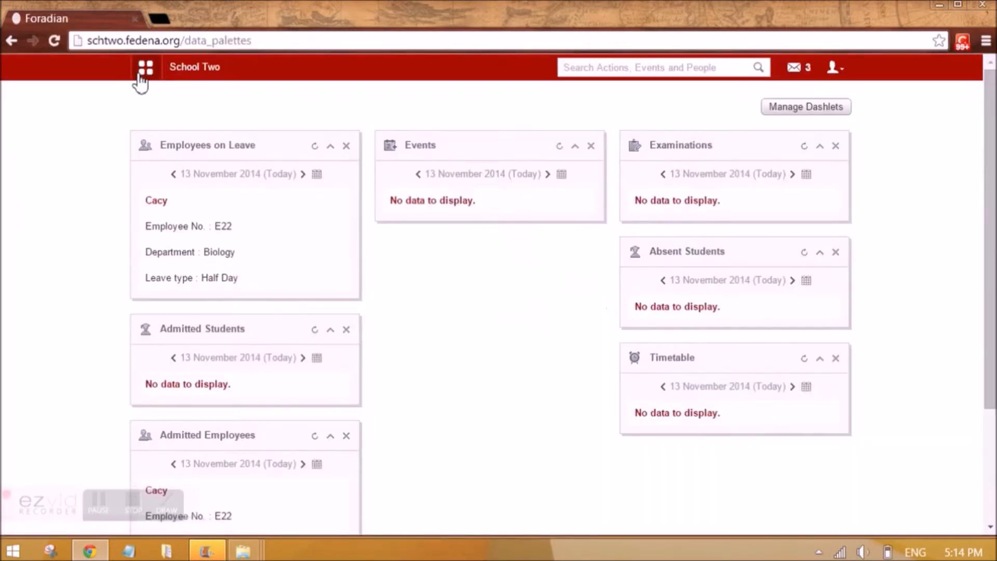
left_click(146, 68)
left_click(502, 104)
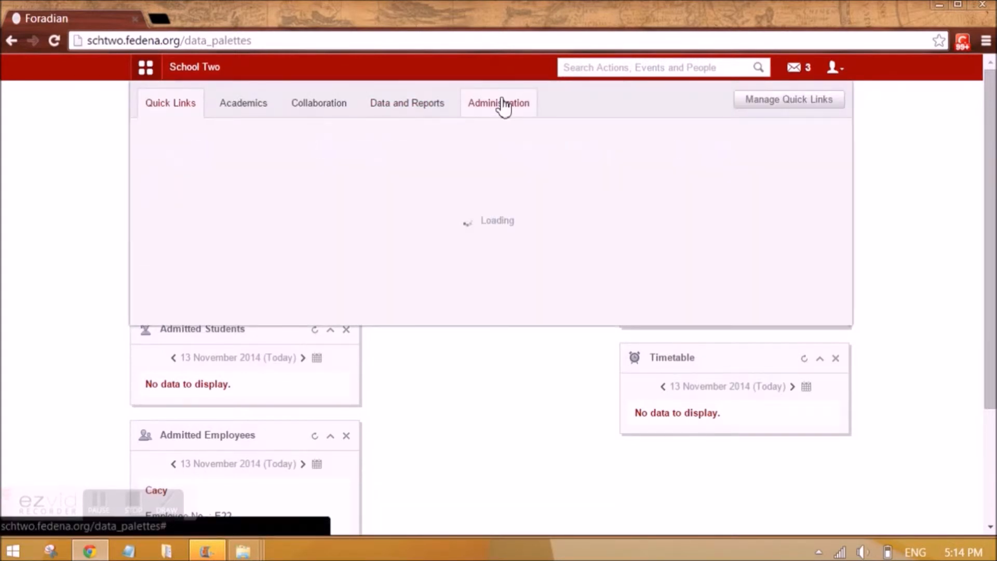
mouse_move(396, 157)
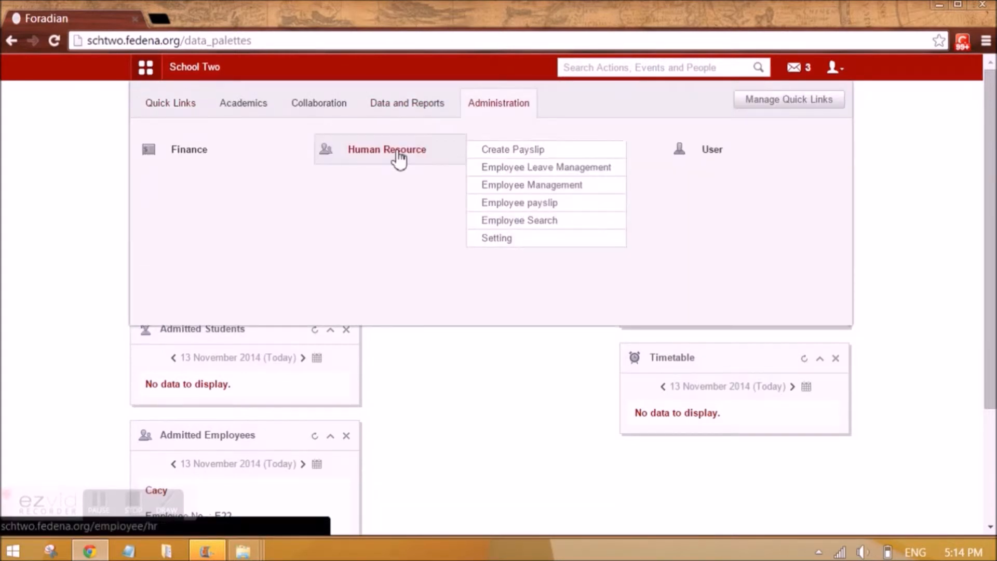
left_click(512, 186)
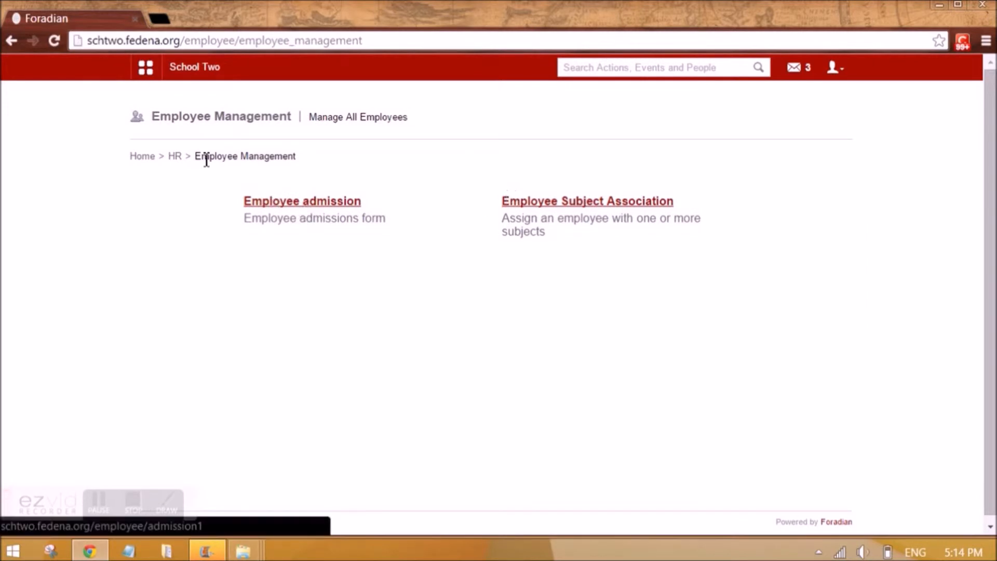
left_click(176, 157)
Check the Biology attendance register showing the 14 November absence, then return to Employee Leave Management.
left_click(312, 275)
left_click(547, 207)
left_click(370, 208)
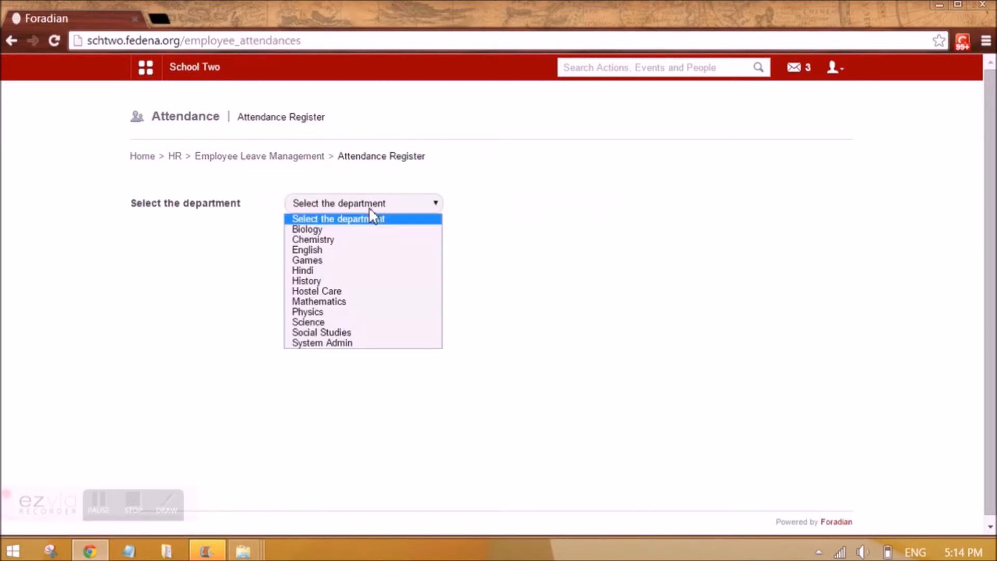
left_click(357, 231)
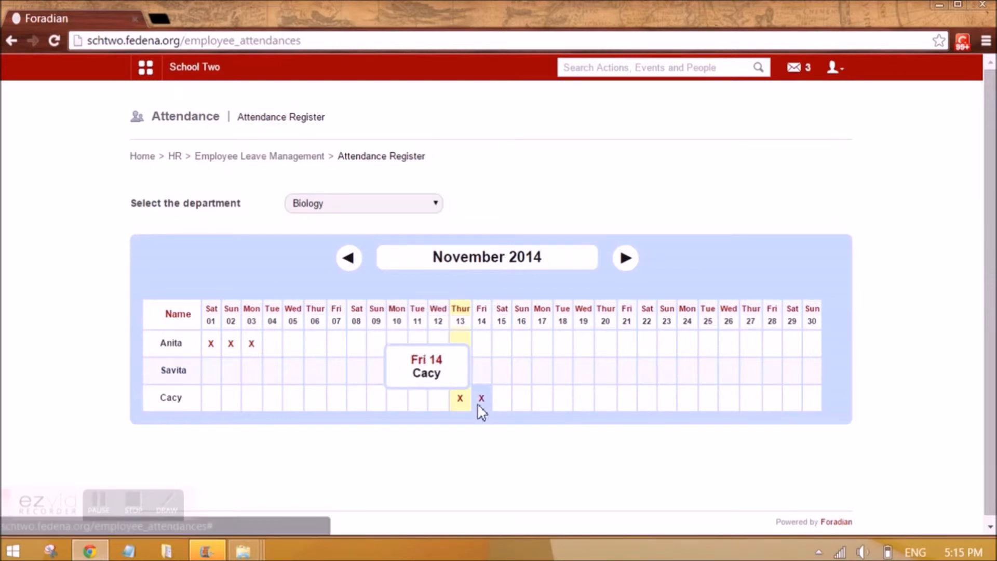
left_click(260, 164)
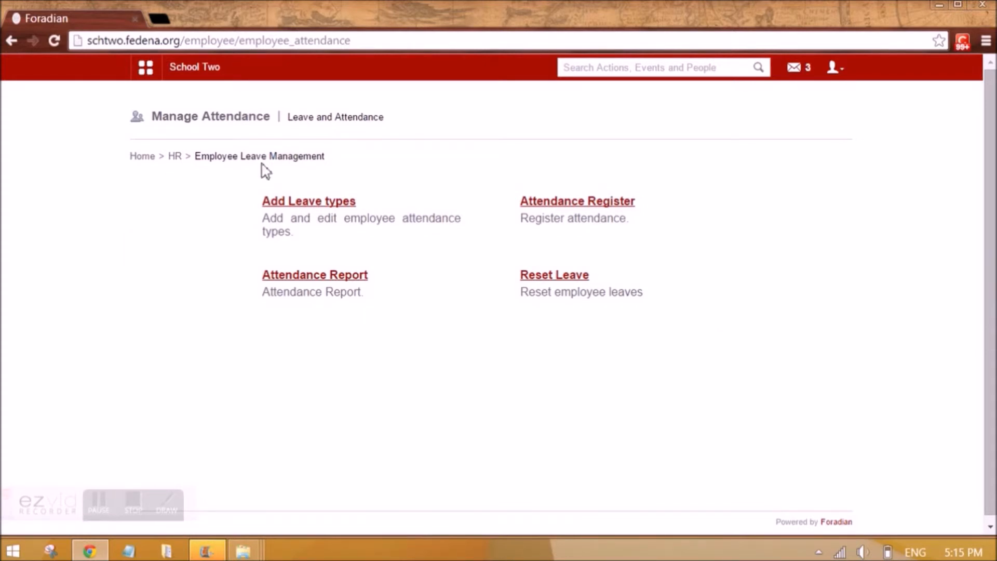
Open the Attendance Report for All Departments.
left_click(338, 281)
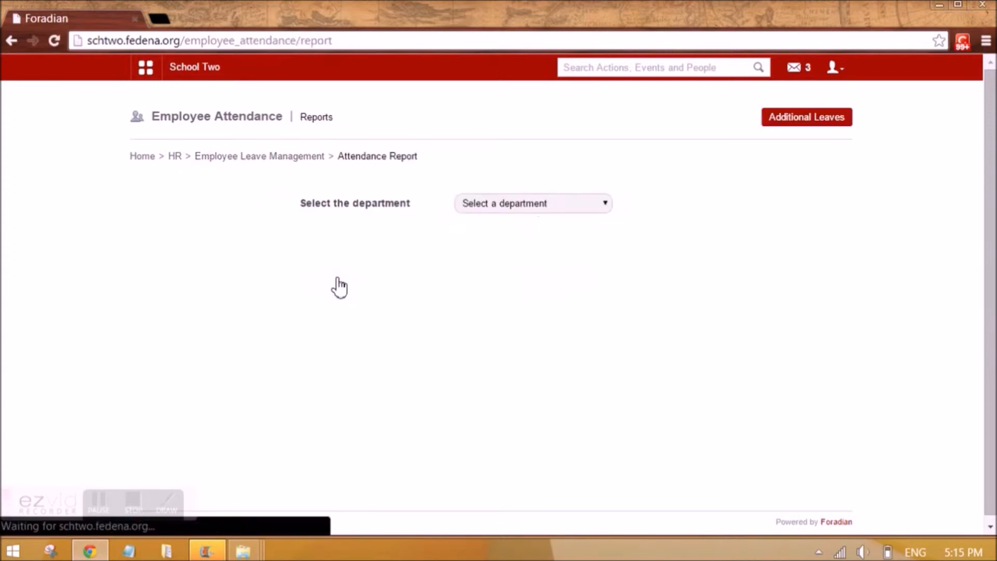
left_click(486, 203)
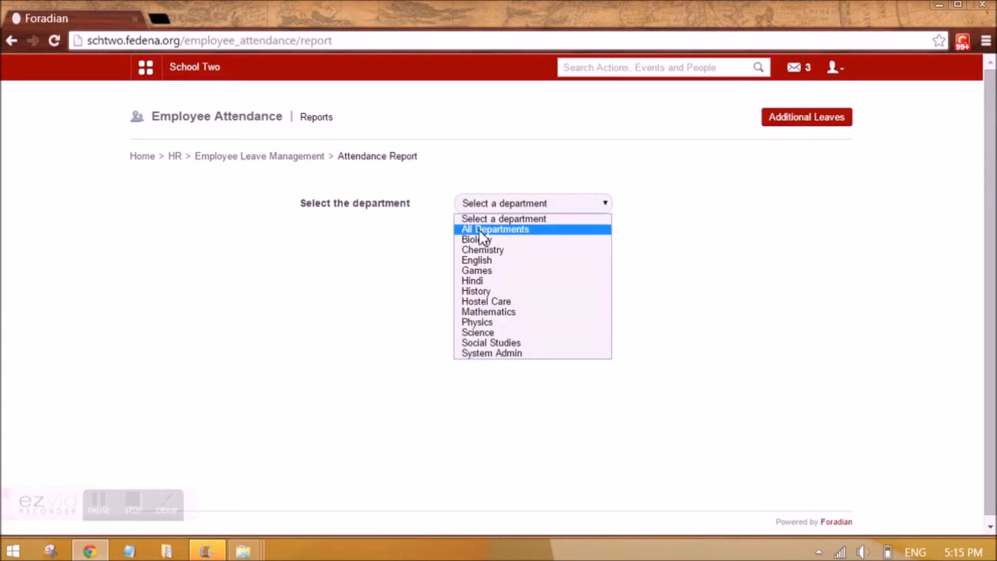
left_click(479, 229)
Scroll through the leave totals, download the CSV report, and return to Employee Leave Management.
scroll(580, 332, "down", 5)
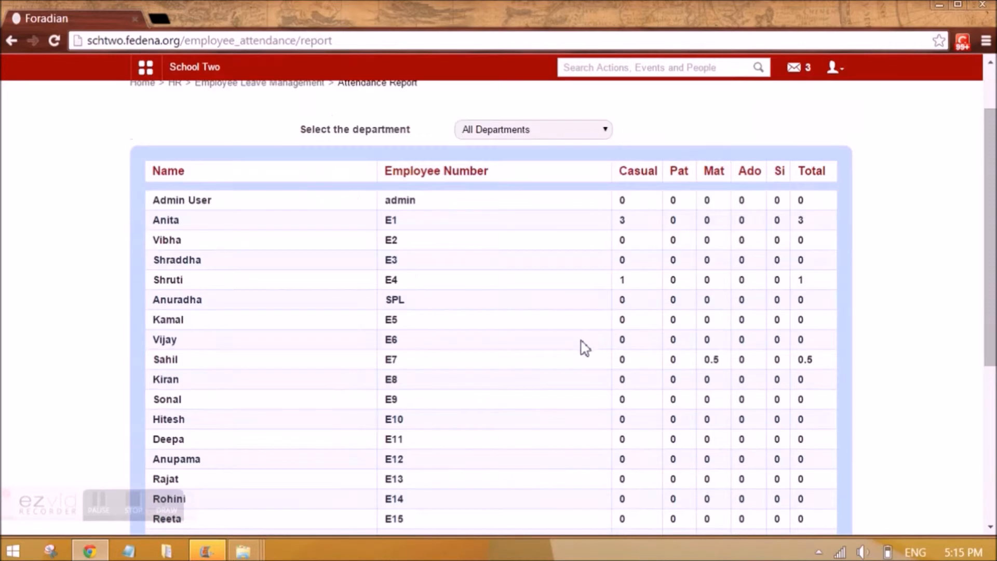
scroll(584, 369, "up", 3)
scroll(586, 384, "up", 2)
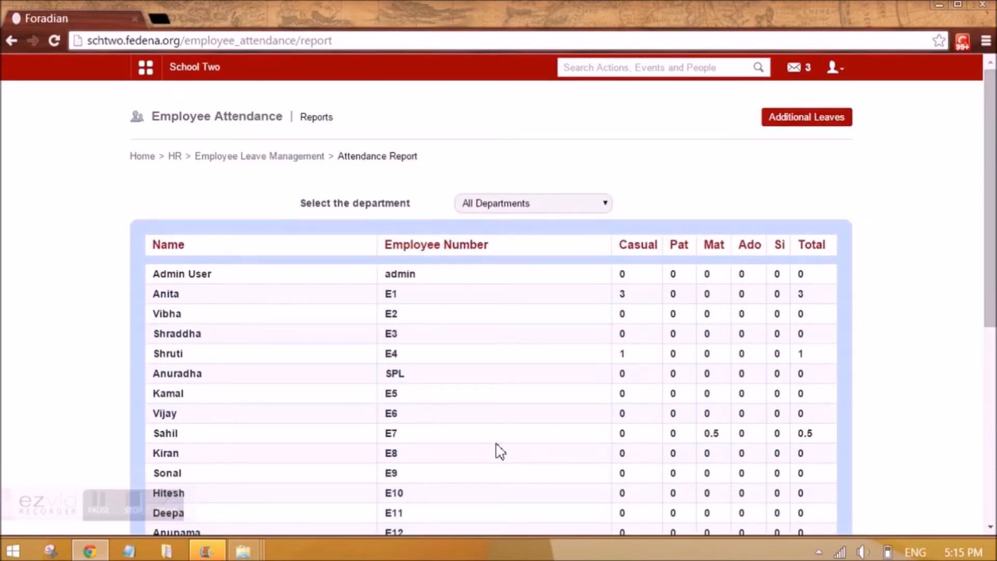
scroll(391, 430, "down", 4)
scroll(390, 430, "down", 3)
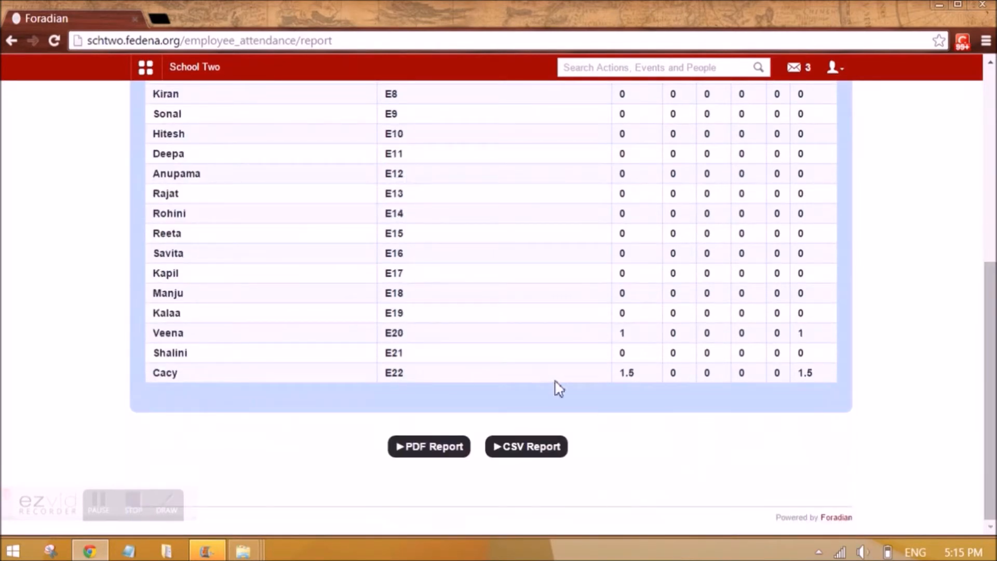
scroll(626, 372, "up", 5)
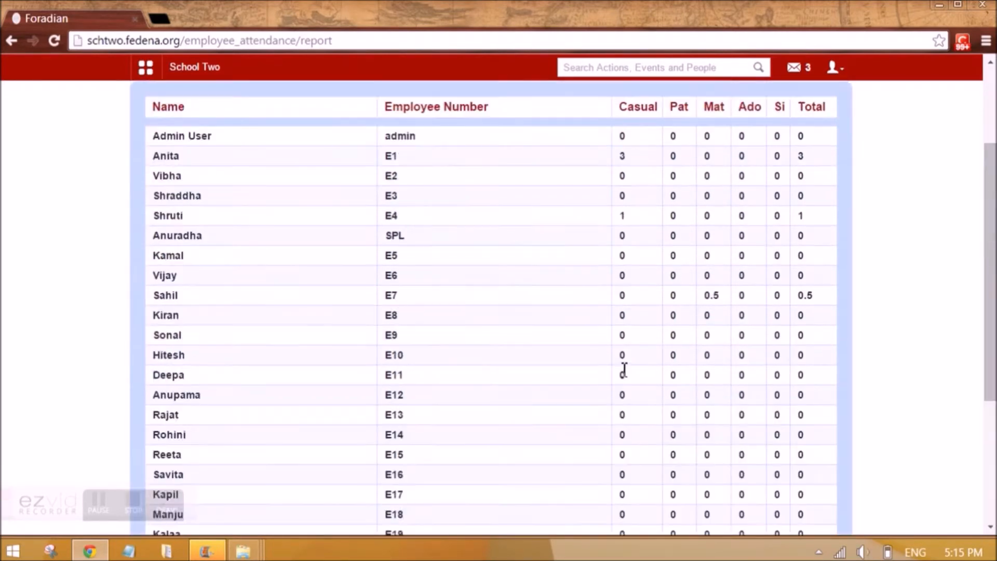
scroll(810, 389, "down", 6)
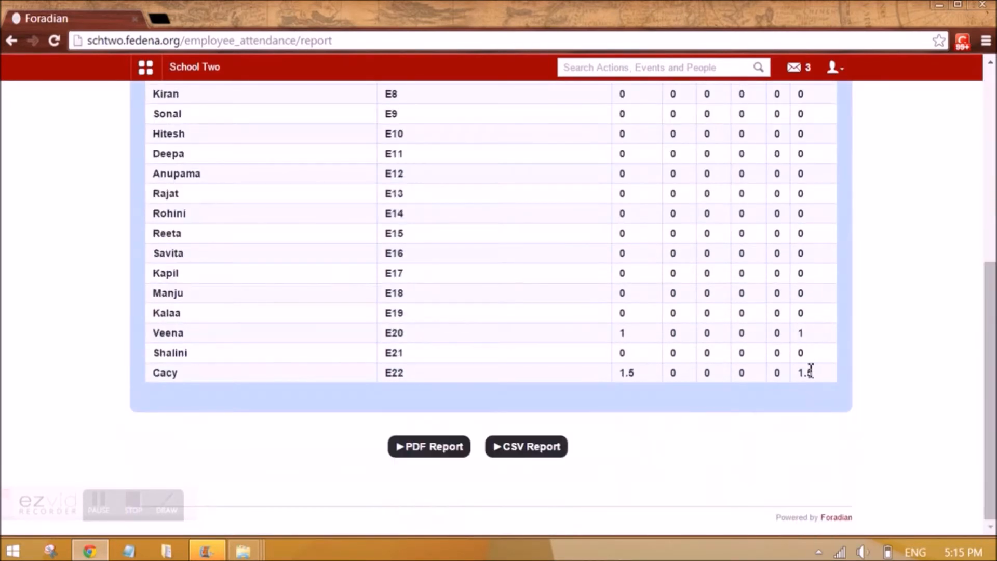
scroll(809, 372, "up", 6)
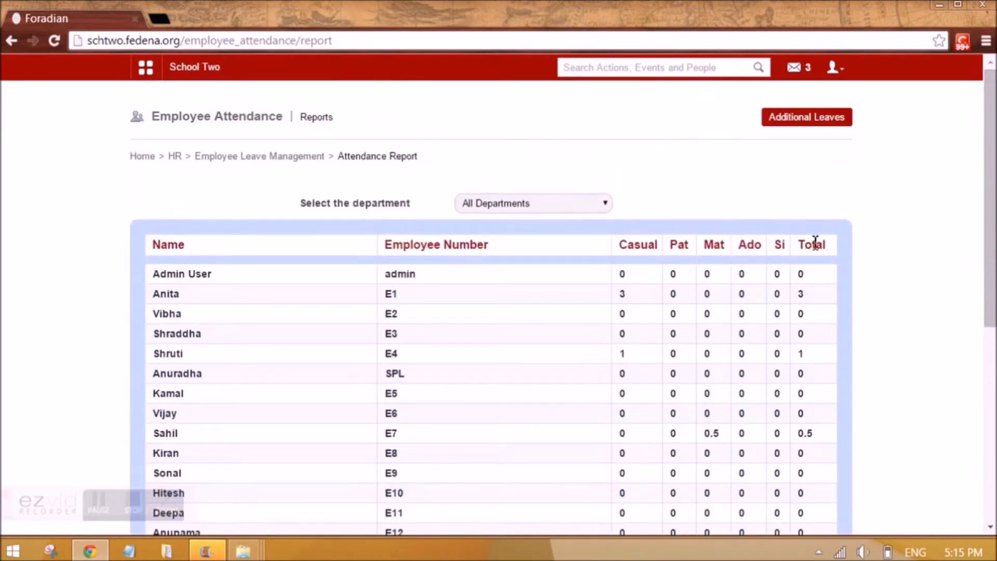
scroll(795, 405, "down", 4)
scroll(809, 430, "up", 5)
scroll(472, 423, "down", 7)
left_click(514, 448)
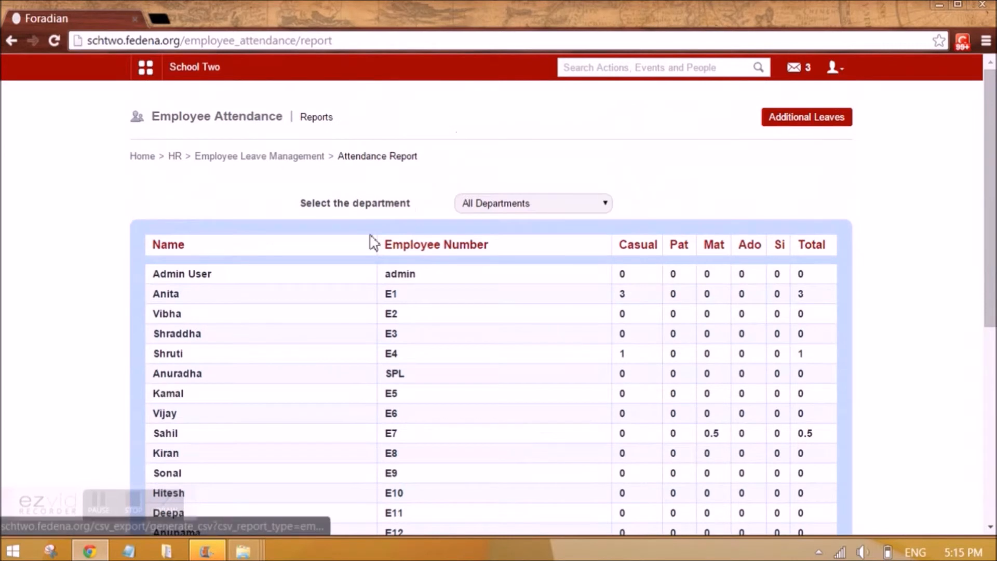
left_click(275, 156)
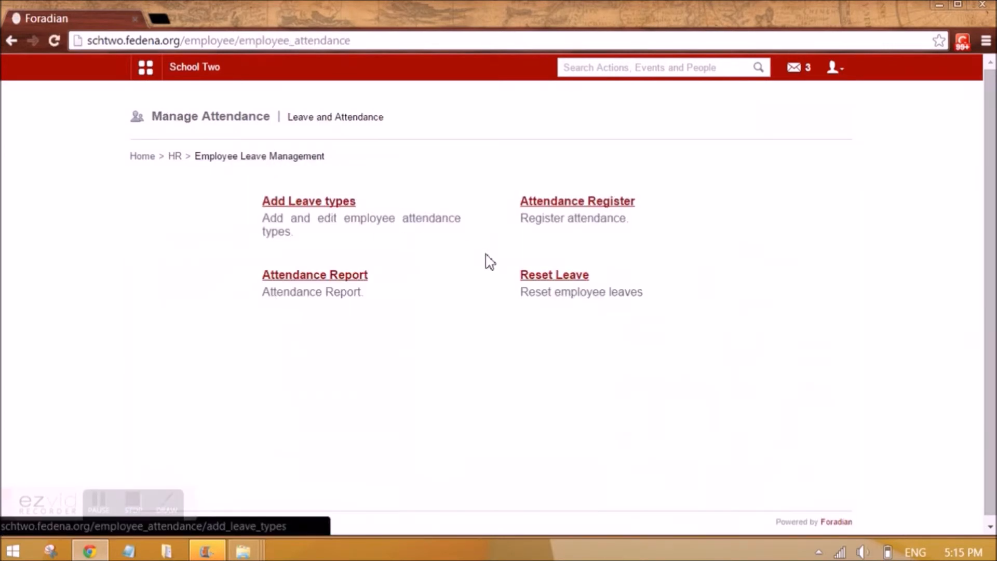
Open Leave Reset Settings (automatic reset, 4-month period from 2014-09-01) and clear the period field.
left_click(551, 278)
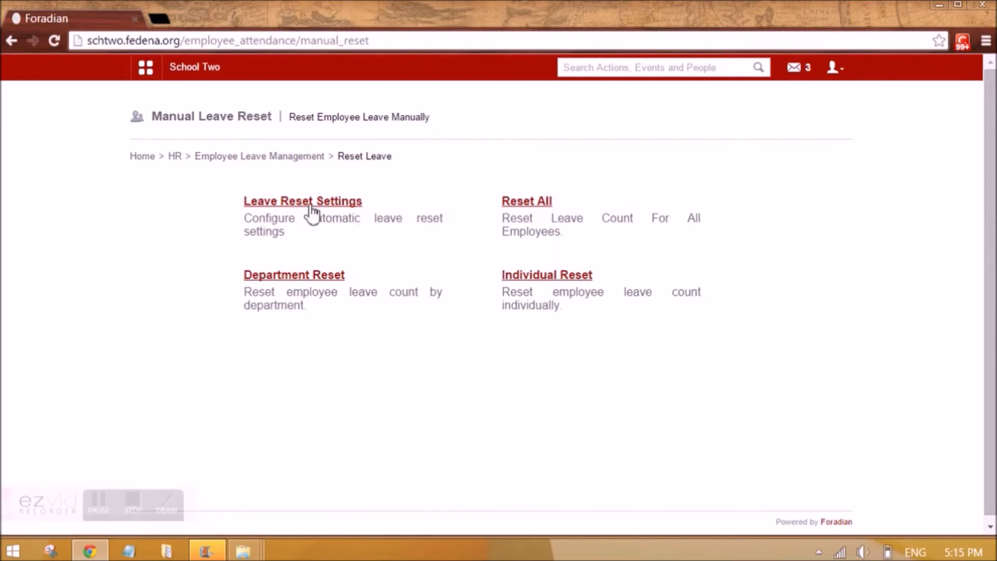
left_click(333, 202)
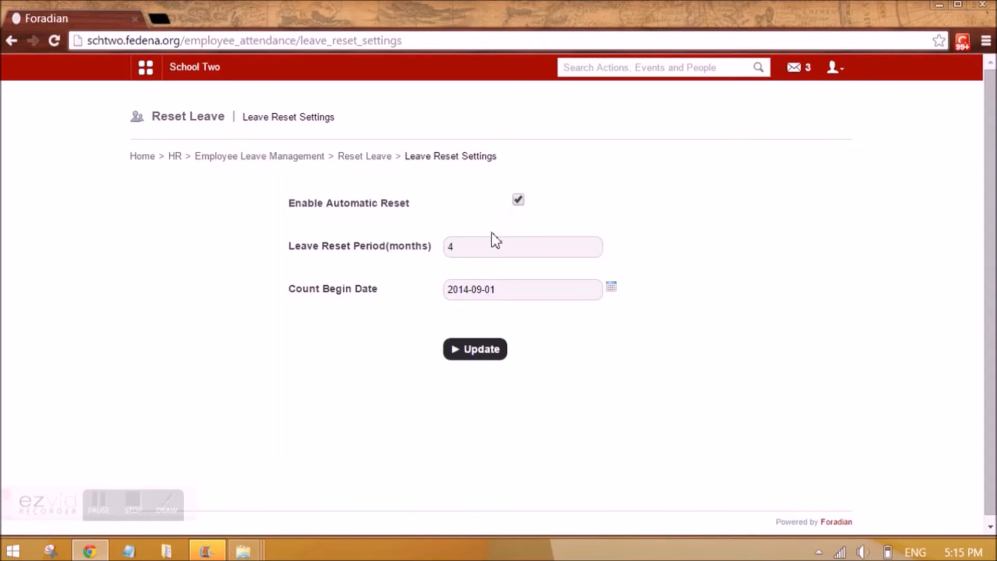
left_click(450, 246)
key("BackSpace")
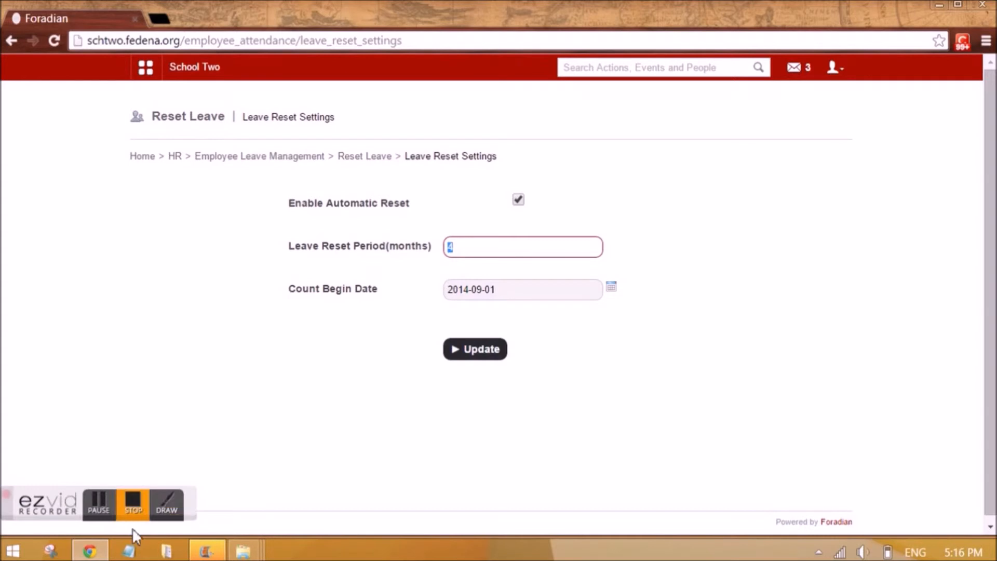
In Notepad, write 5-2=3 and start a second line reading 3+5(reset).
left_click(128, 551)
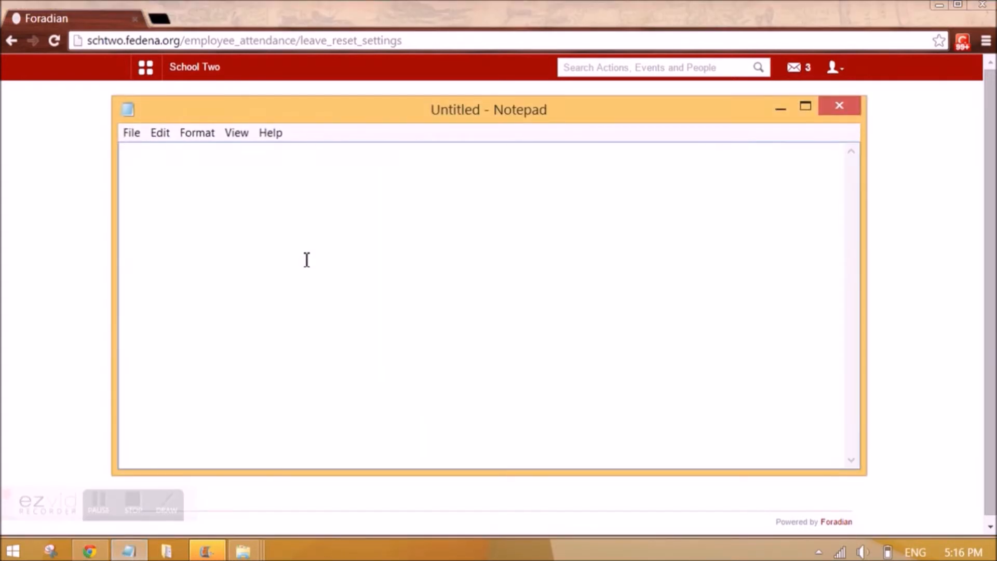
type("5-2=3")
key("Return")
key("Return")
type("3+")
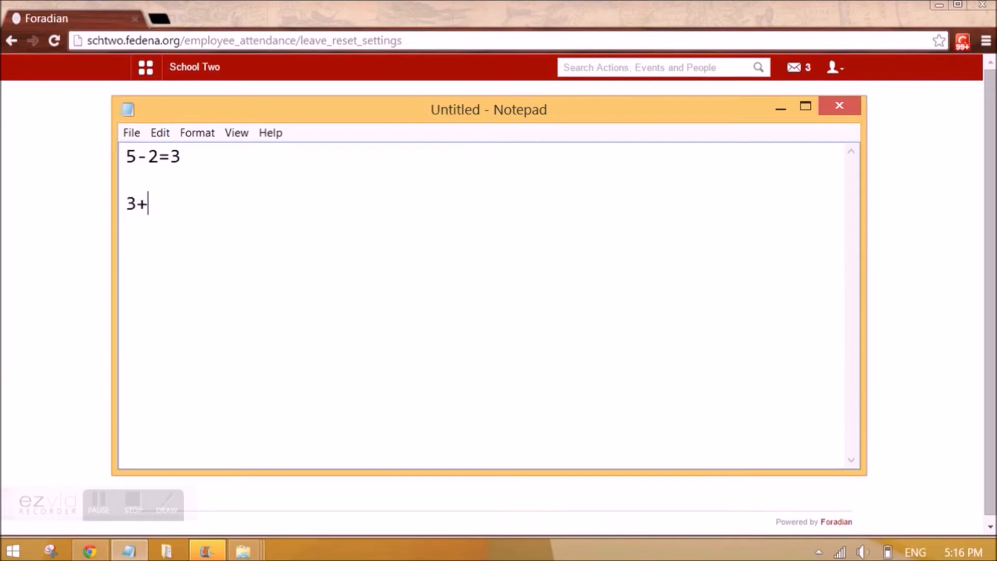
type("5()")
key("Left")
type("reset")
Complete the second line as 3(carry fwd)+5(reset)=8.
key("Left")
key("Left")
key("Left")
key("Left")
key("Left")
key("Left")
key("Left")
type("()")
key("Left")
type("carr")
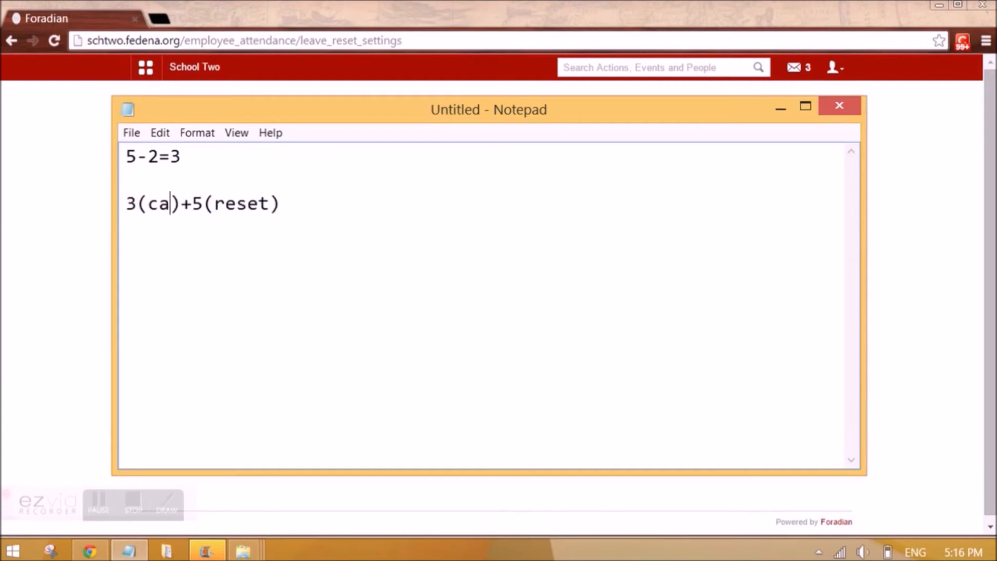
type("y fwd")
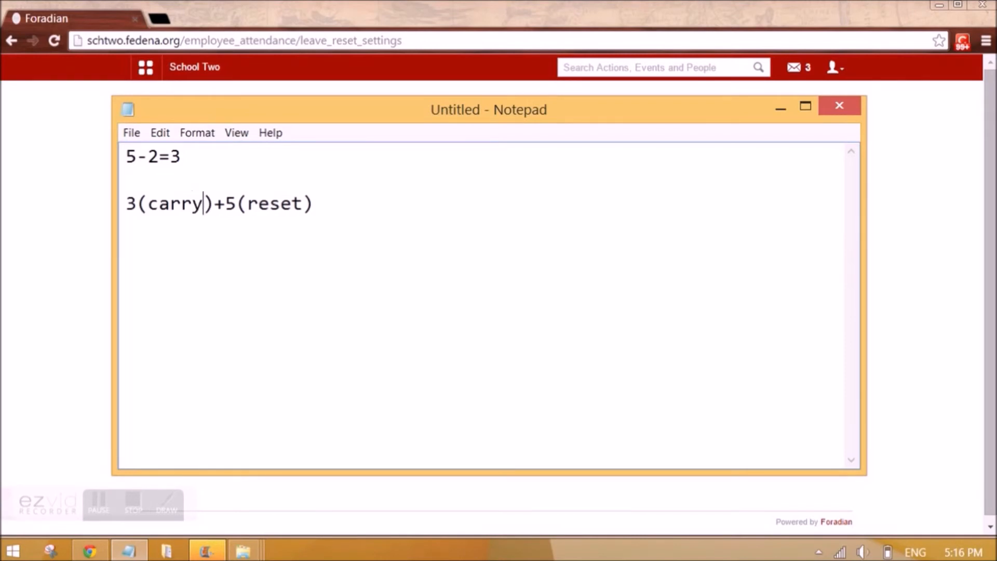
left_click(406, 212)
type("=")
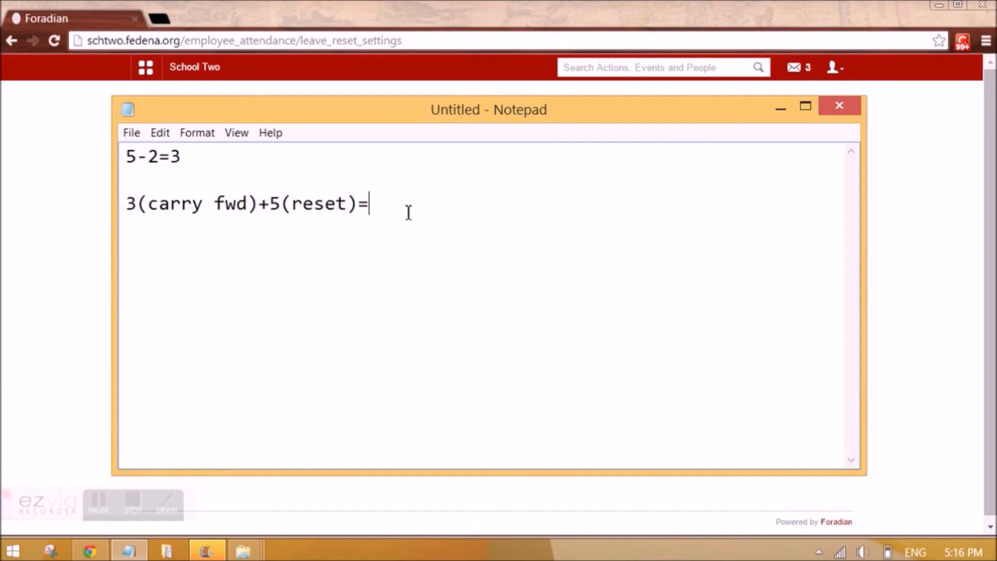
type("8")
Highlight the 5 and 3 values in the sums, then switch back to the browser.
double_click(275, 203)
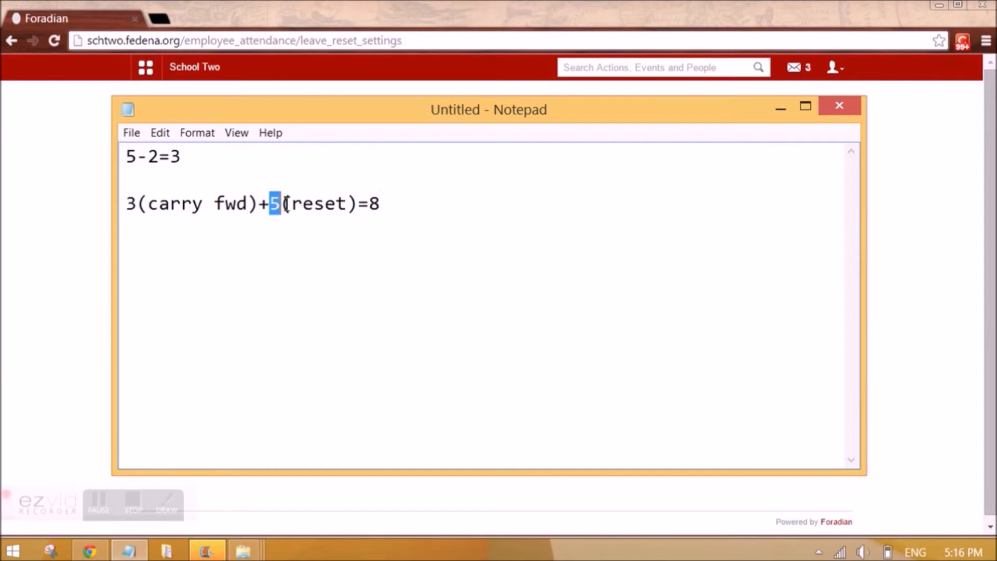
double_click(131, 156)
double_click(275, 203)
double_click(132, 204)
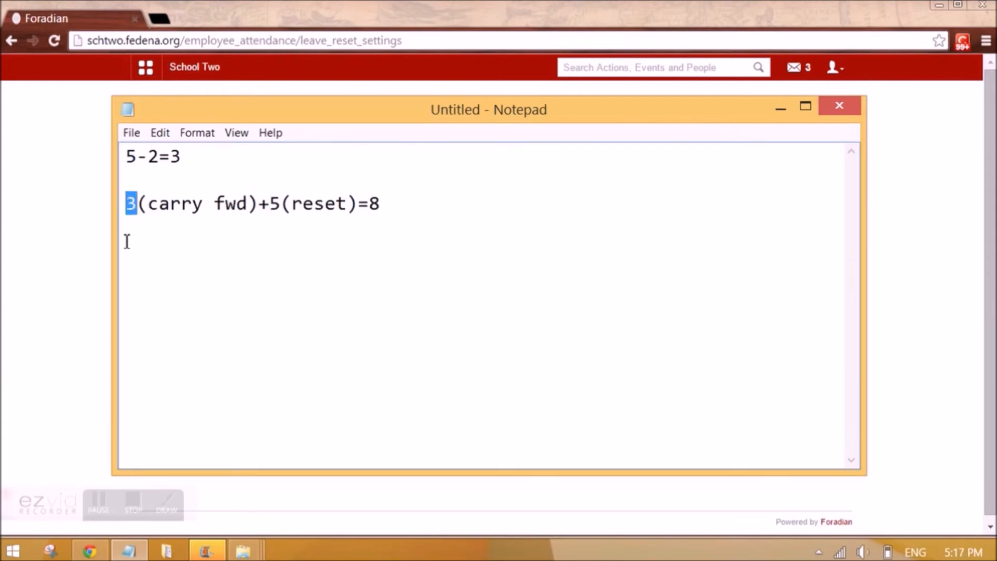
key("alt+Tab")
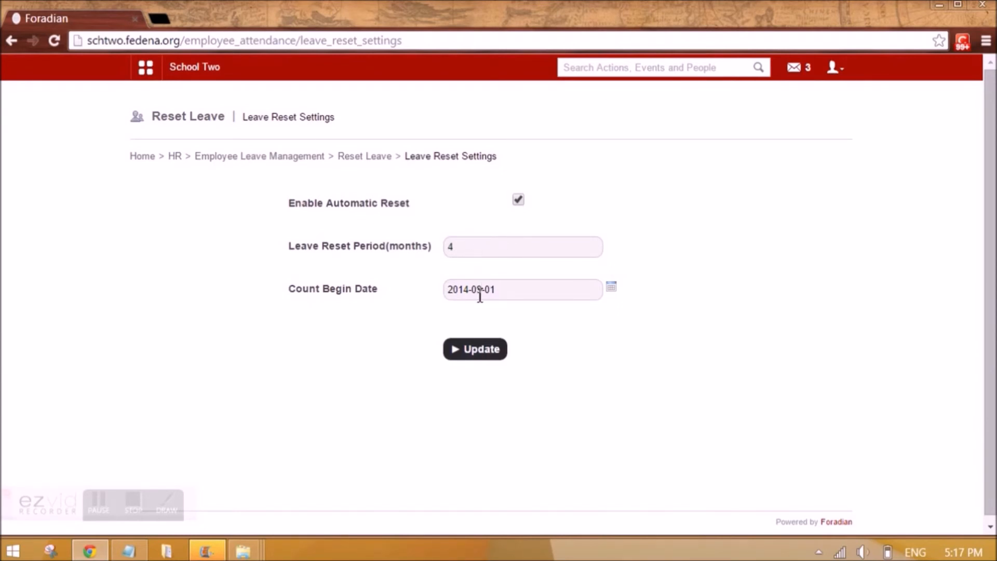
Revisit the leave reset settings and look over the Reset All employees page.
left_click_drag(458, 249, 448, 248)
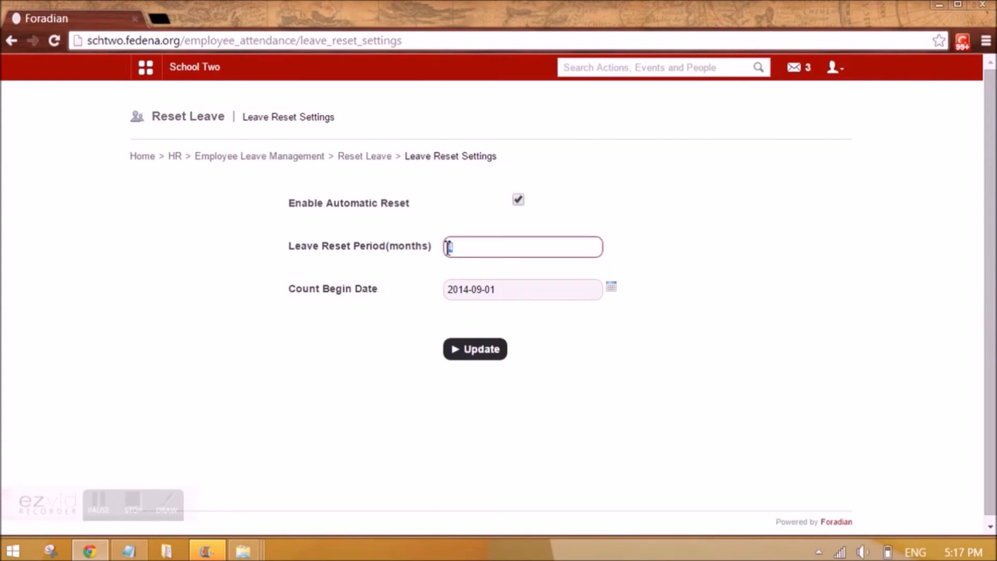
left_click(352, 164)
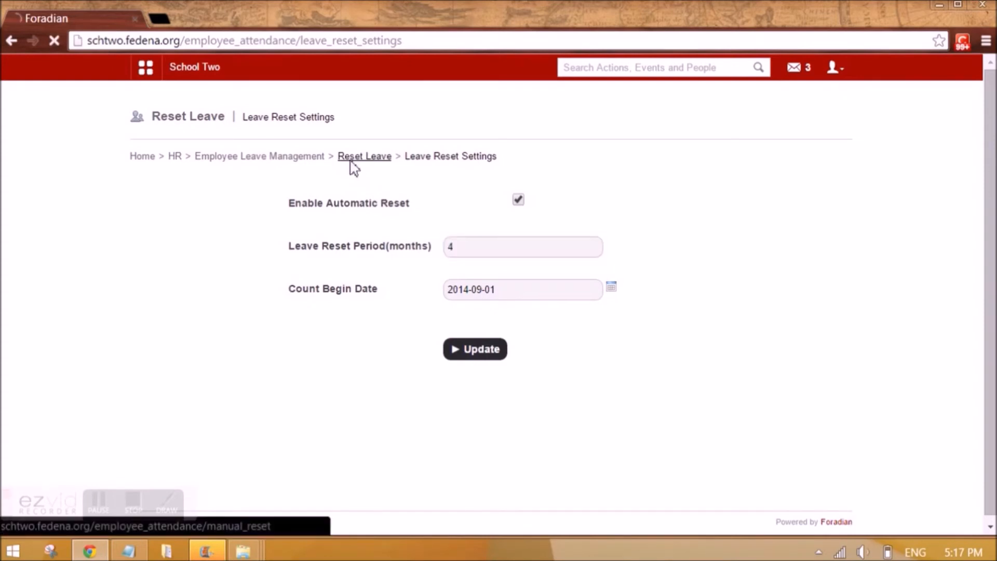
left_click(332, 204)
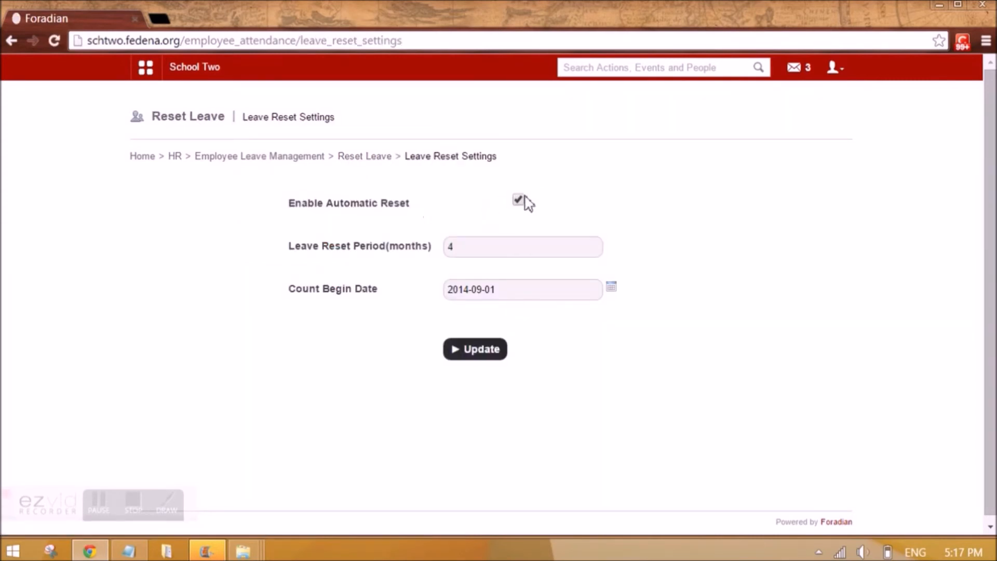
left_click(352, 162)
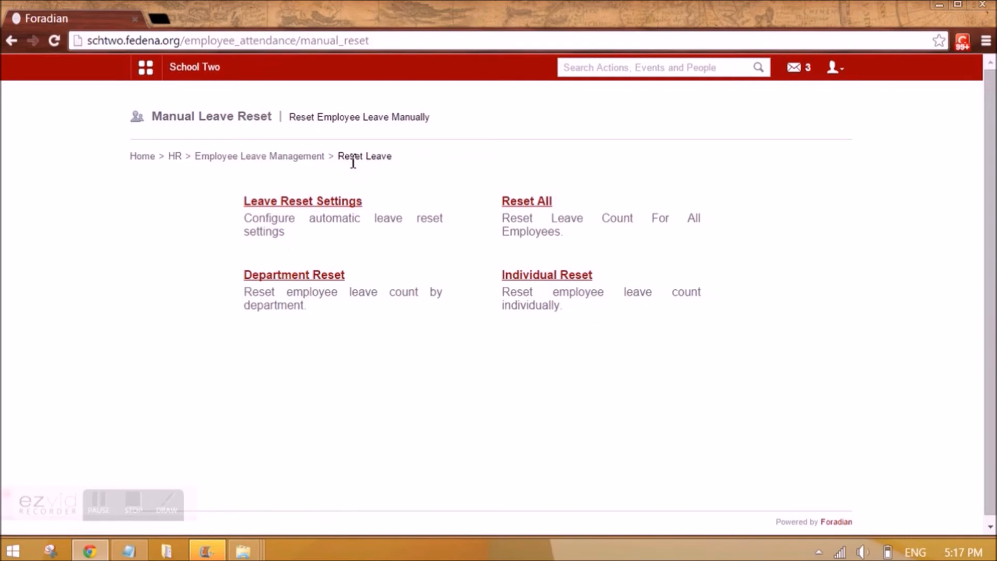
left_click(532, 206)
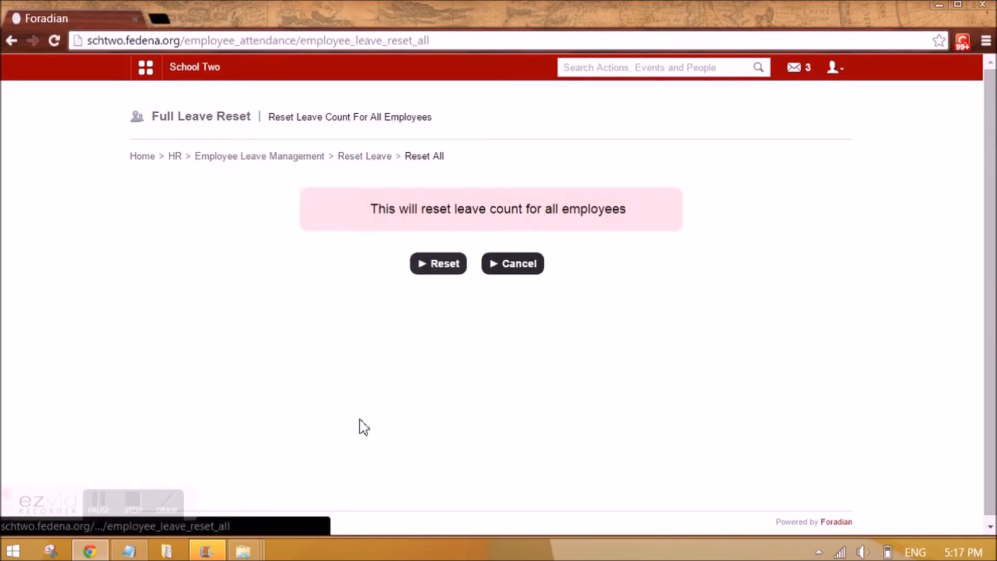
left_click(129, 550)
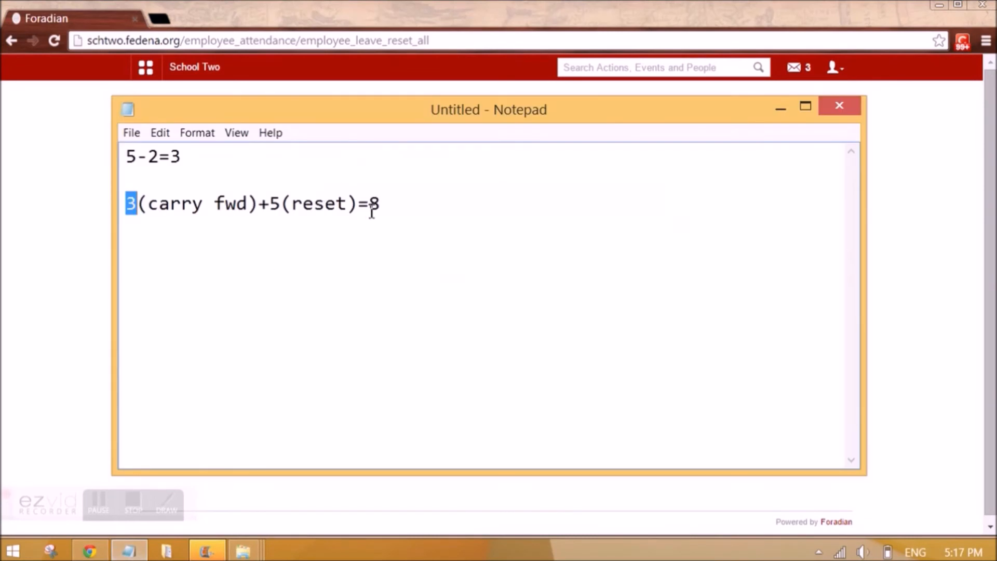
left_click(73, 289)
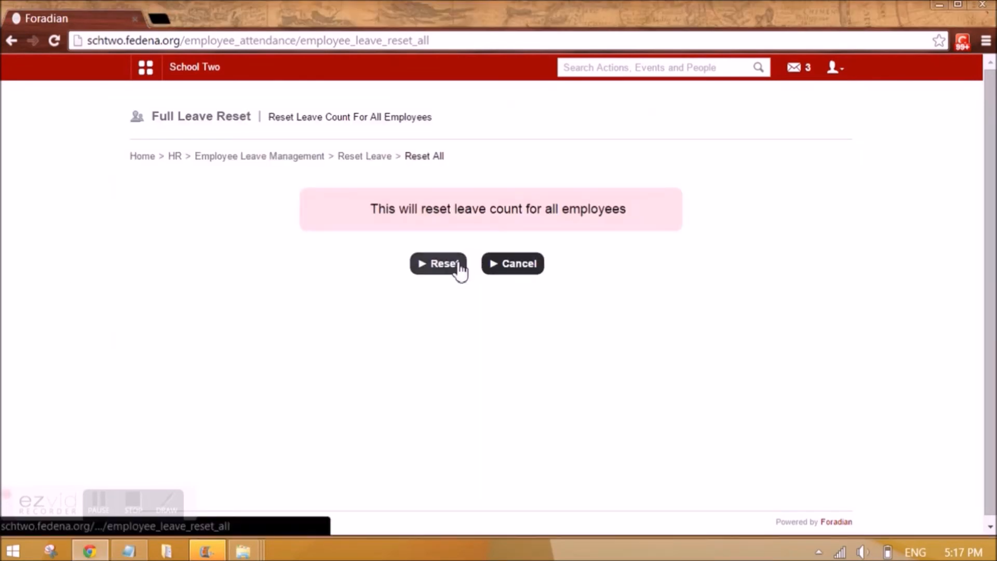
left_click(365, 157)
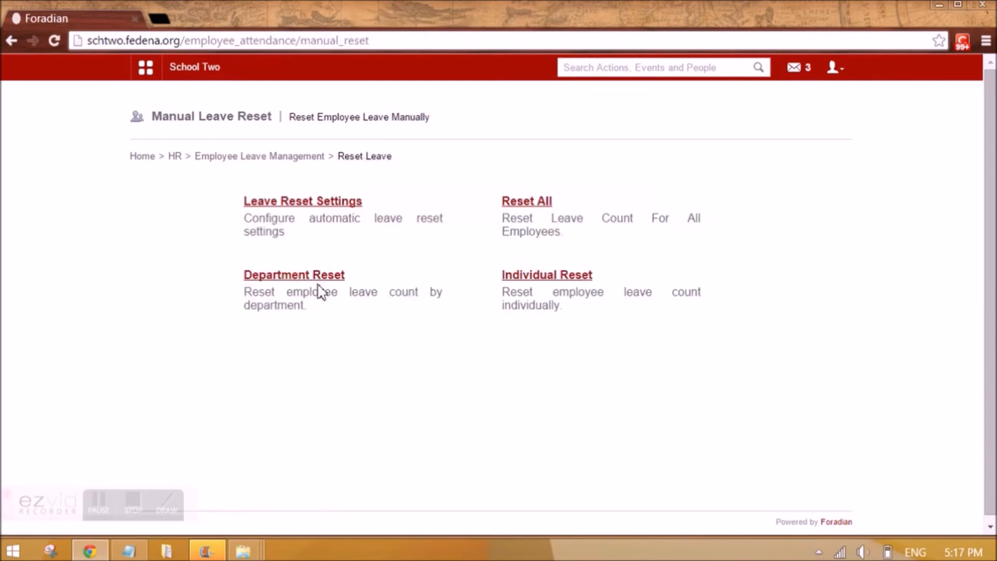
View the department-wise reset for Biology, then go to Individual Reset.
left_click(320, 280)
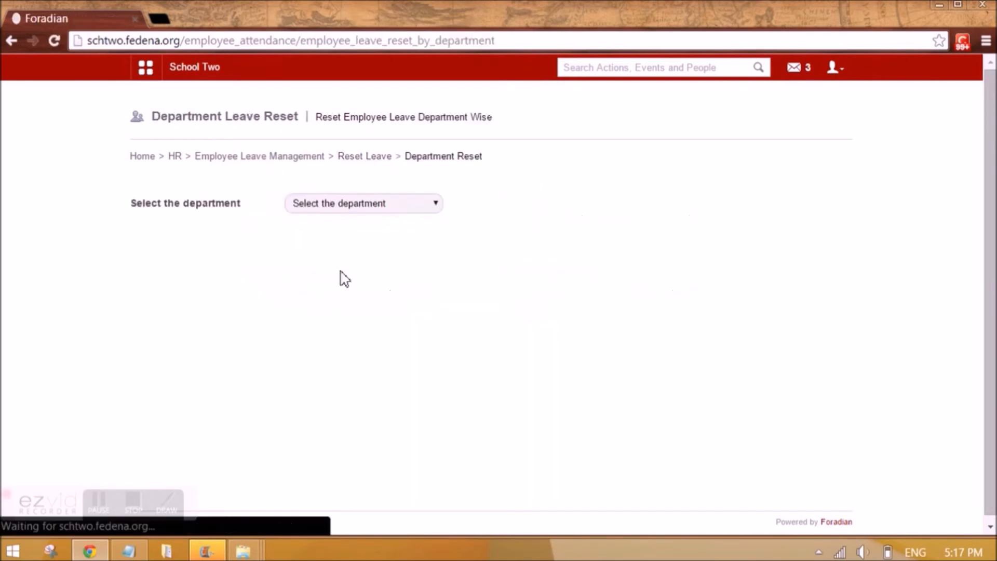
left_click(358, 204)
left_click(357, 229)
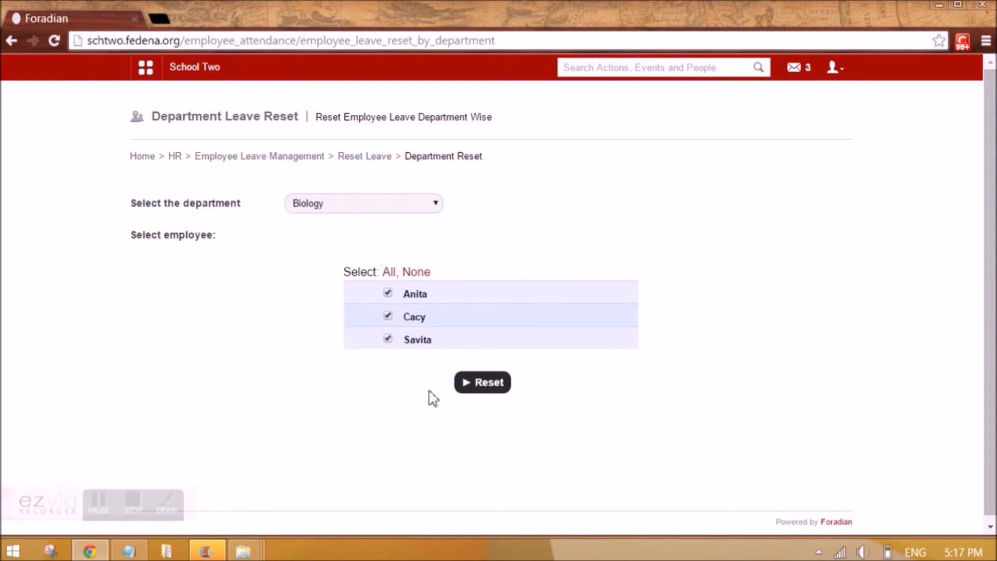
left_click(368, 202)
left_click(364, 158)
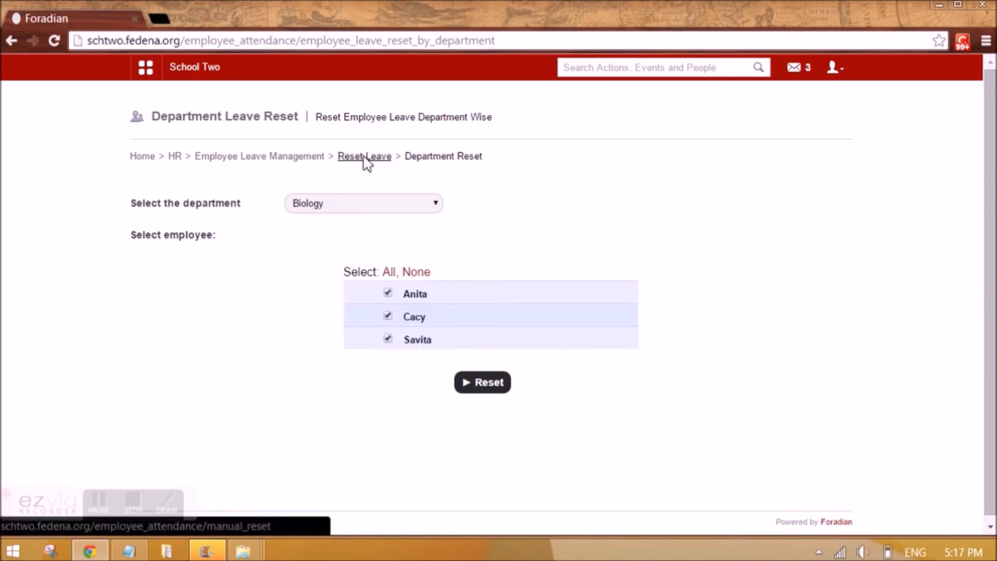
left_click(367, 157)
left_click(527, 276)
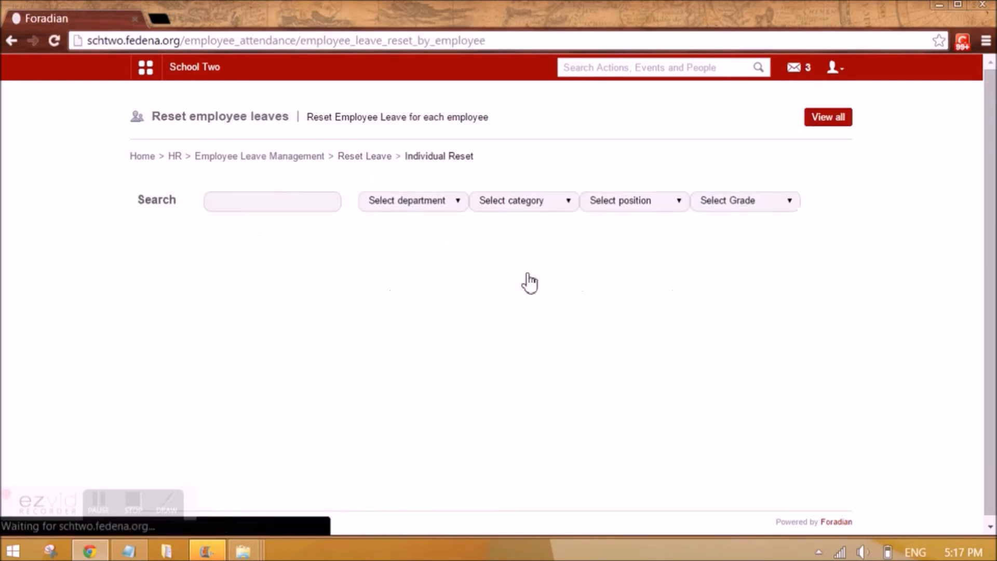
Search the employee by name, check their leave balances (Casual 5.0 available, 1.5 taken), return to HR Management.
left_click(268, 203)
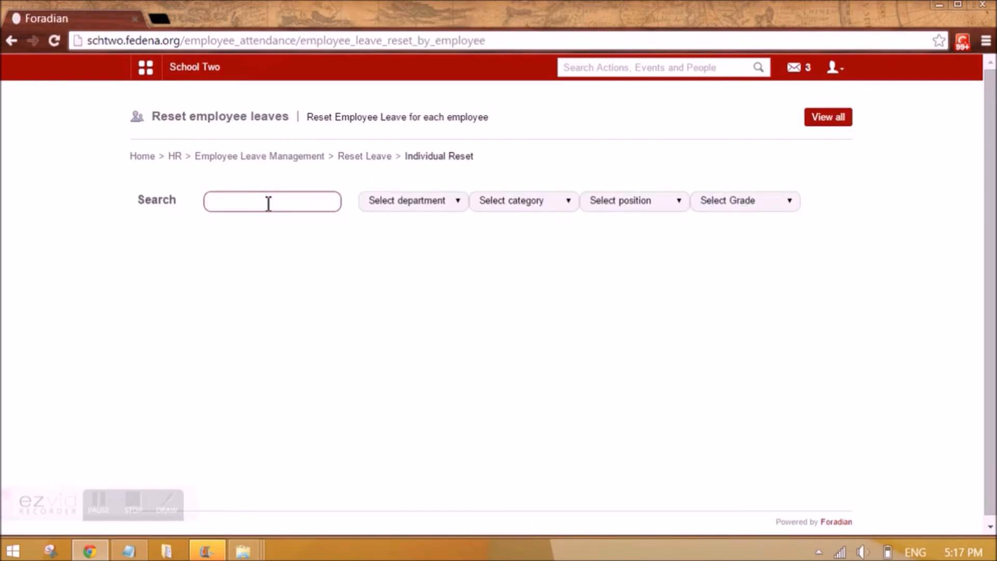
type("cacy")
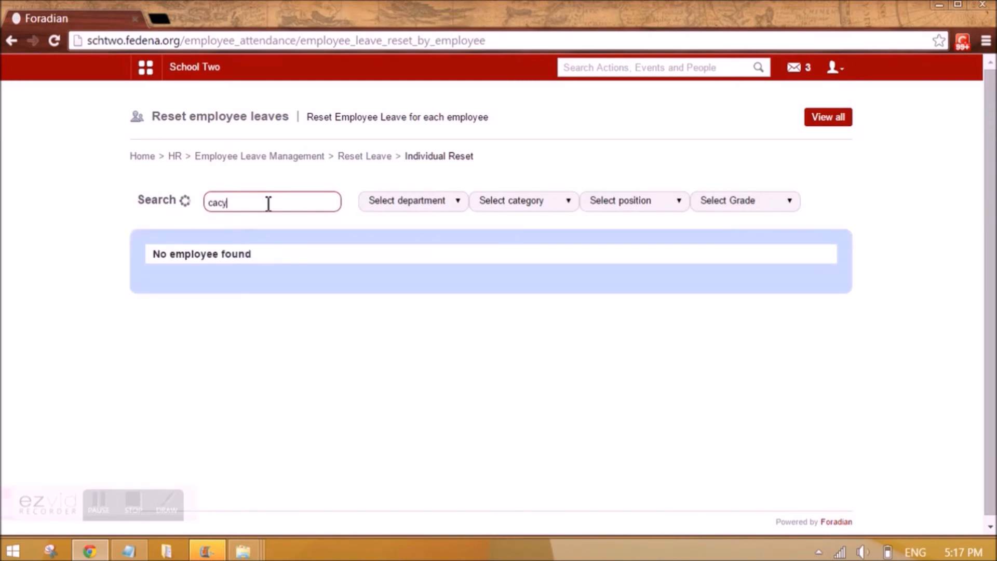
left_click(257, 285)
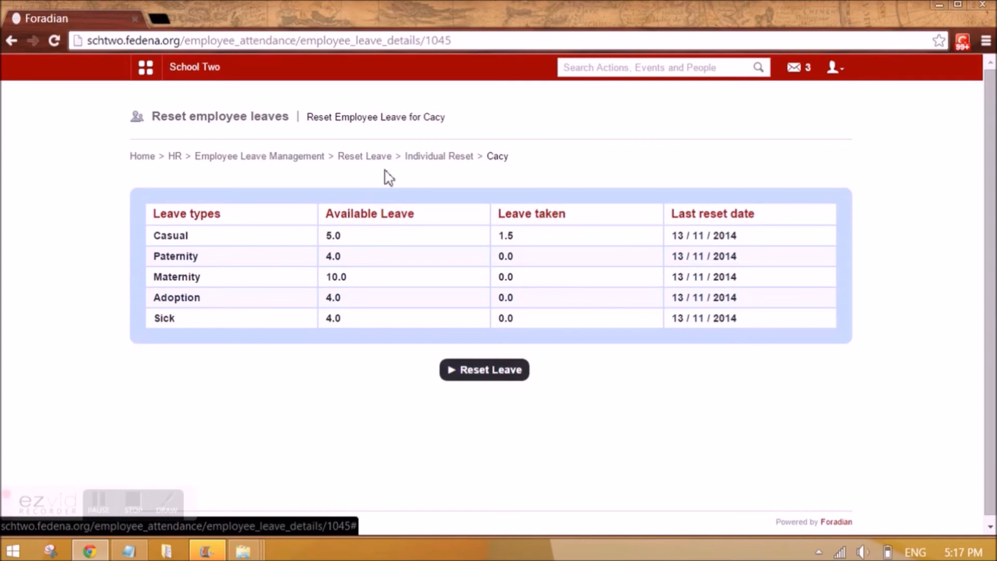
left_click(306, 158)
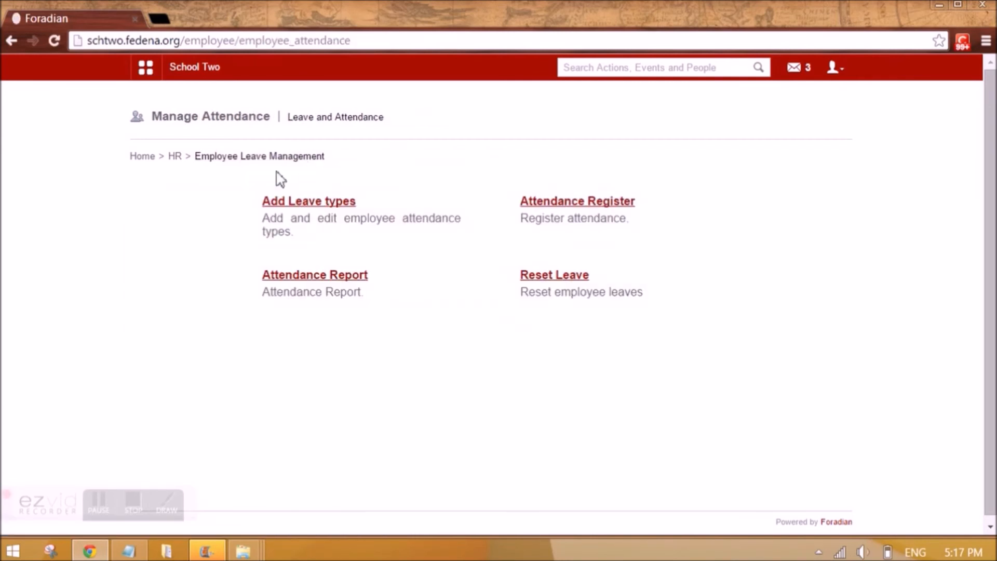
left_click(176, 158)
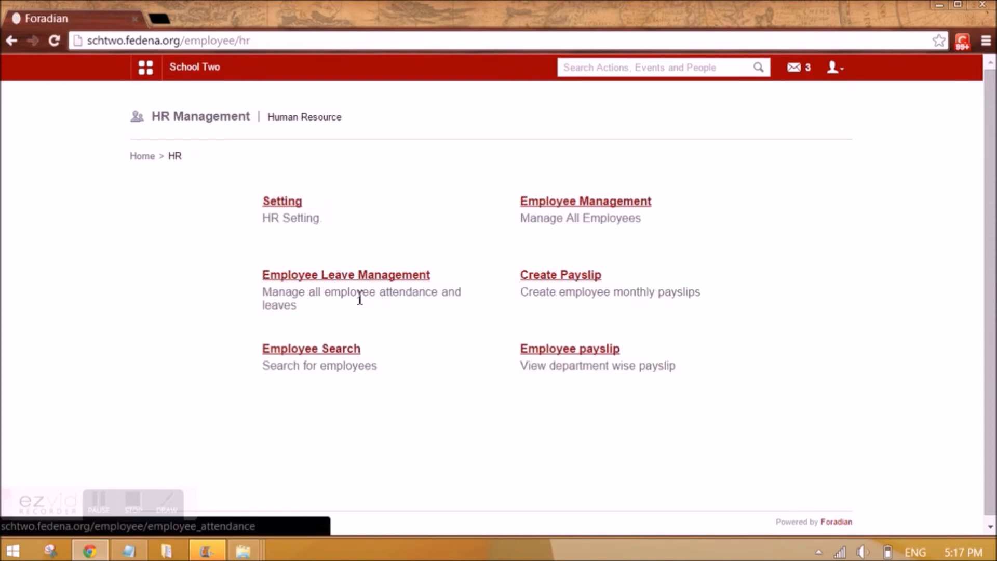